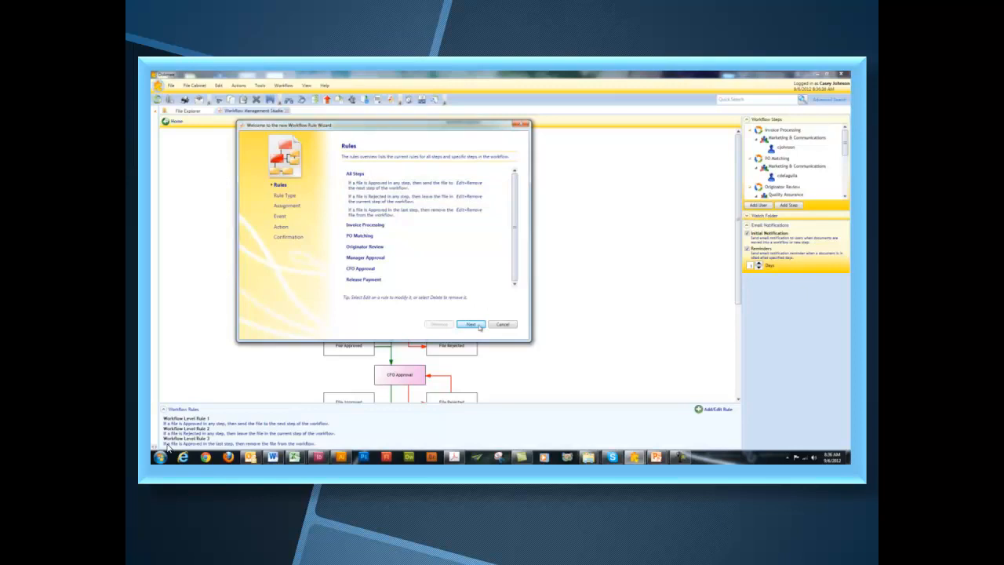
- Advance the Workflow Rule Wizard past the existing rules overview to the Rule Type page
click(480, 326)
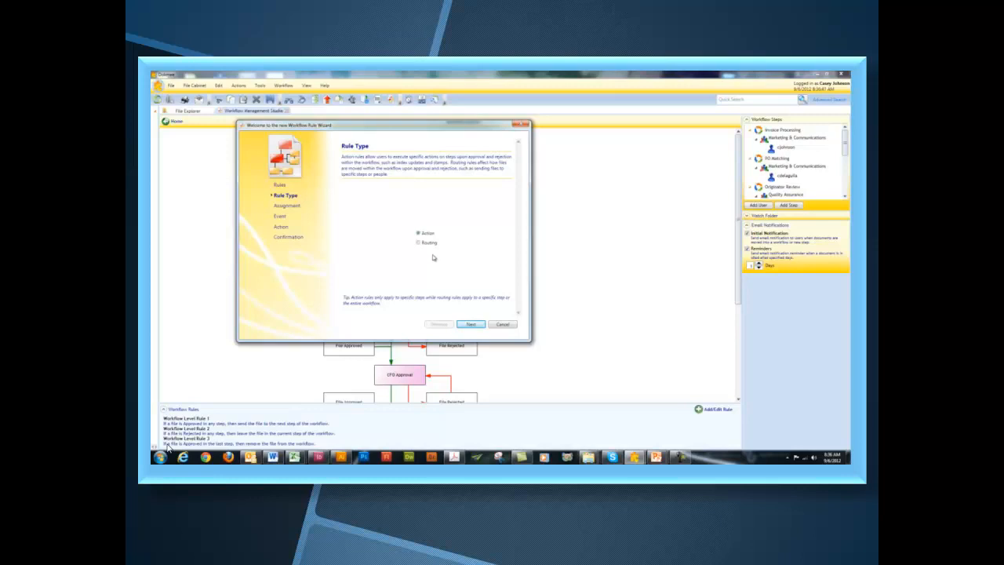
- Set up an action rule on Manager Approval, triggered by Approve, with Email as its action
click(471, 324)
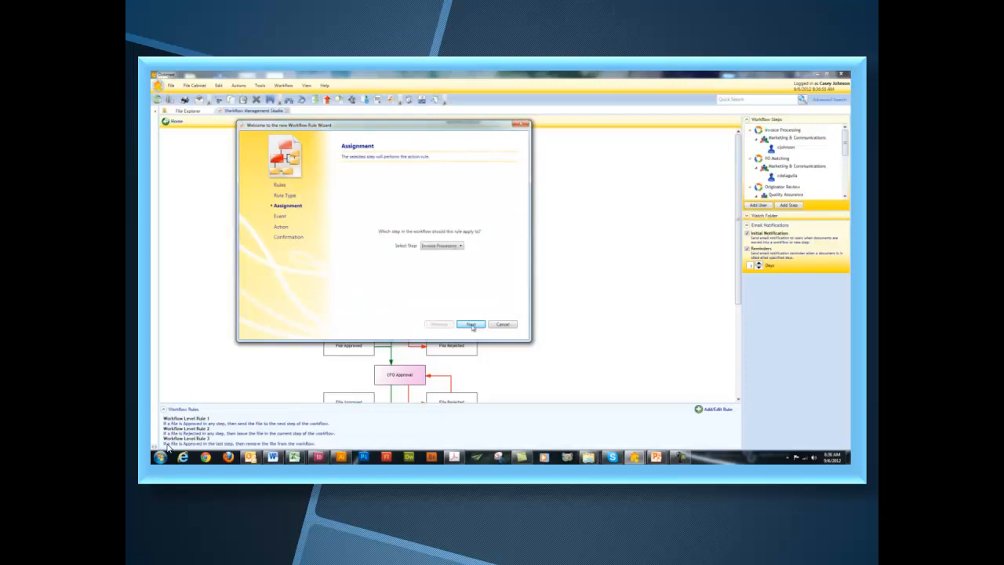
click(462, 247)
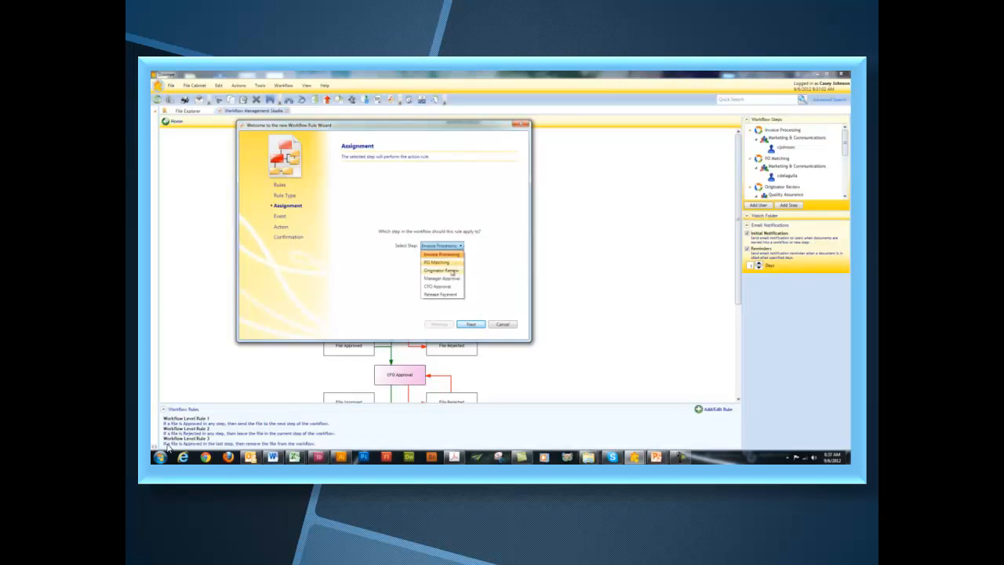
click(451, 279)
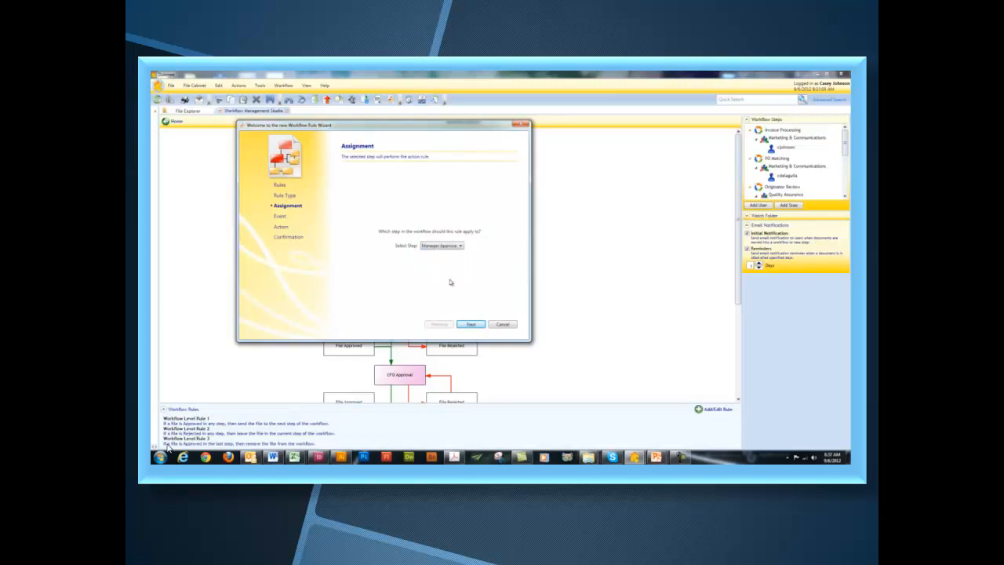
click(473, 325)
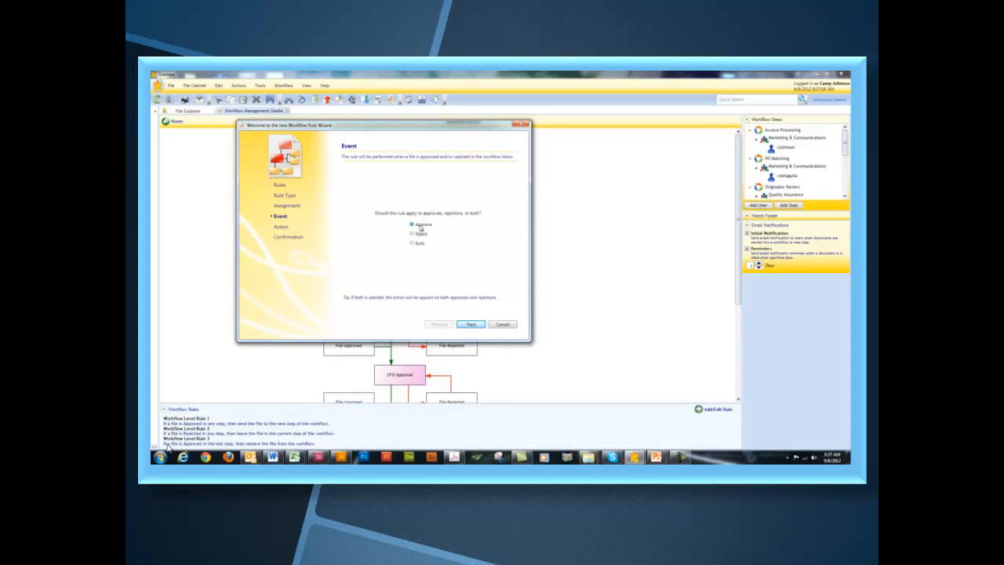
click(469, 324)
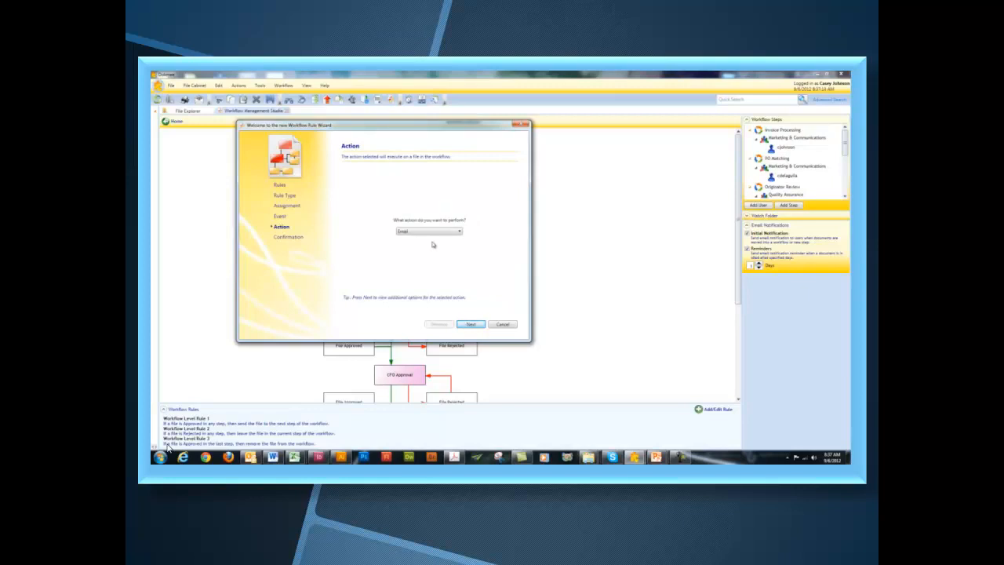
click(442, 232)
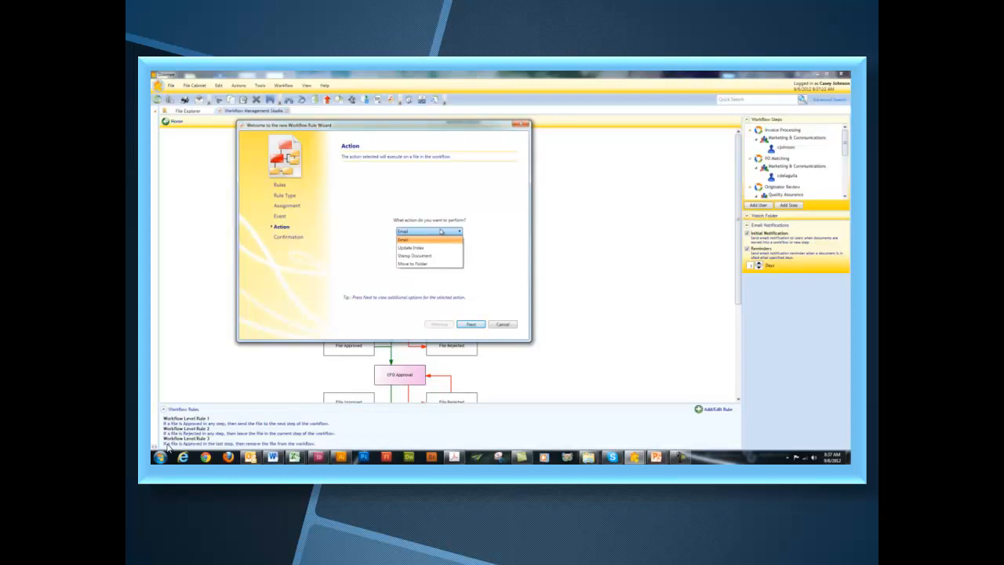
click(432, 240)
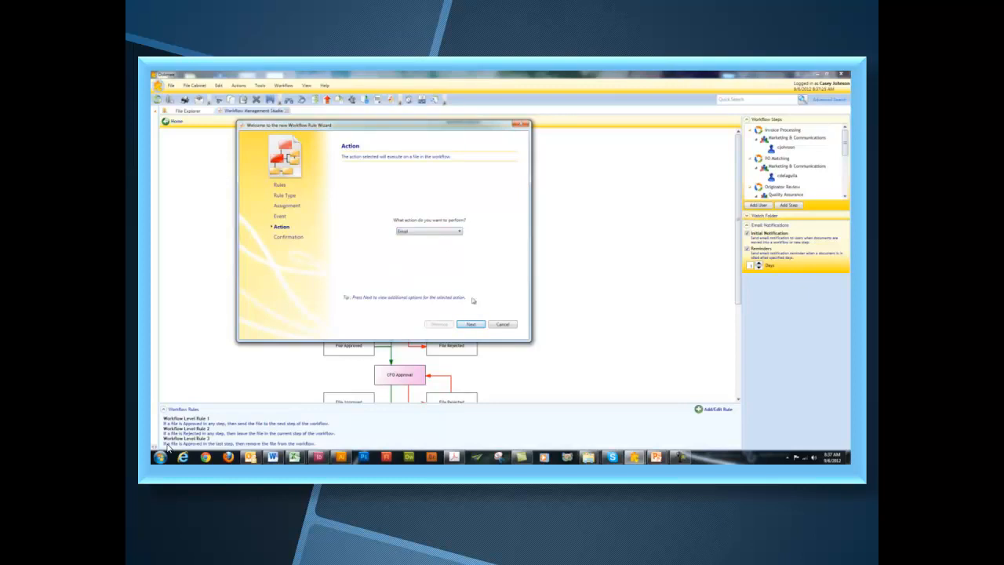
click(472, 325)
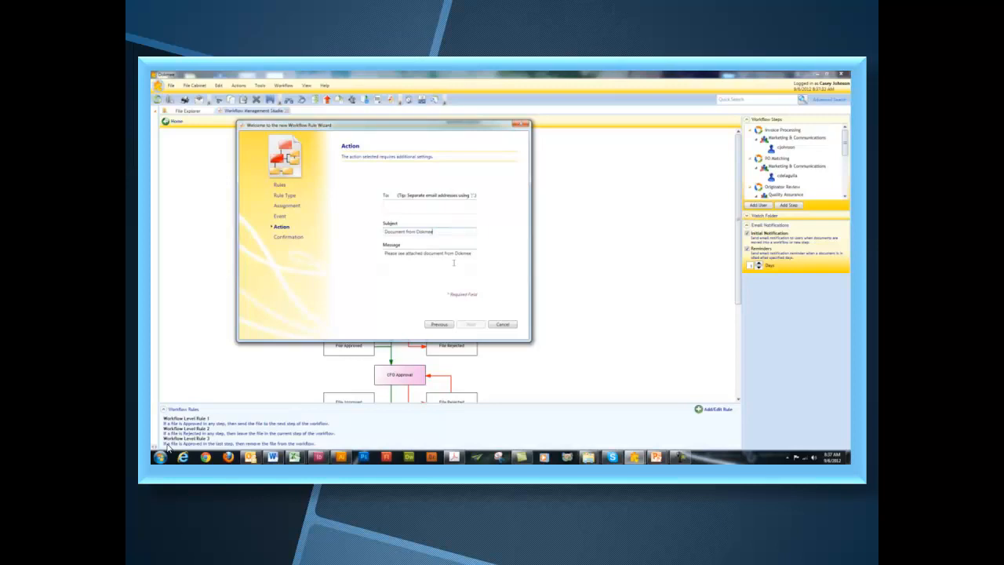
- Try Update Index as the action, with Document Title as the field to update
click(445, 324)
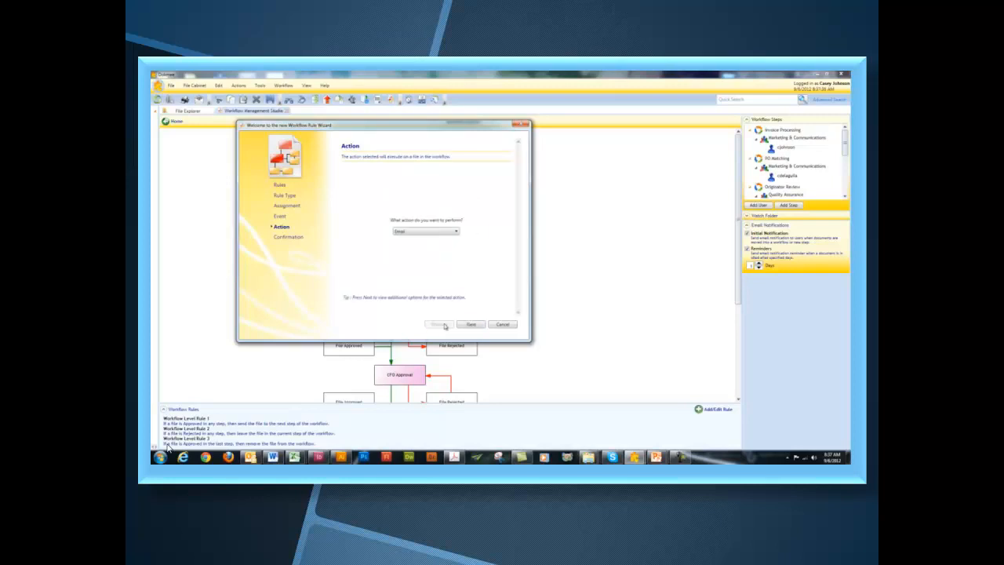
click(441, 232)
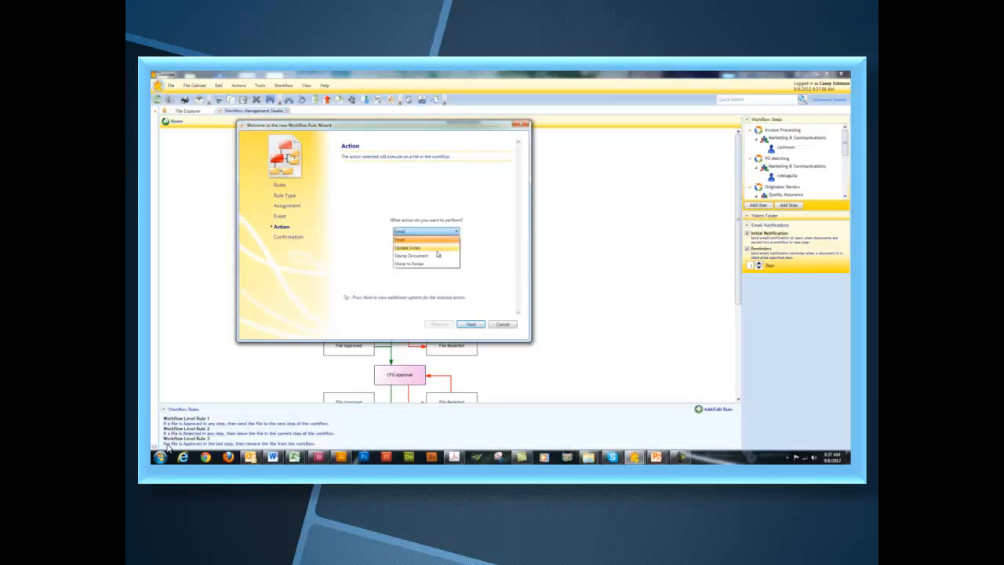
click(437, 251)
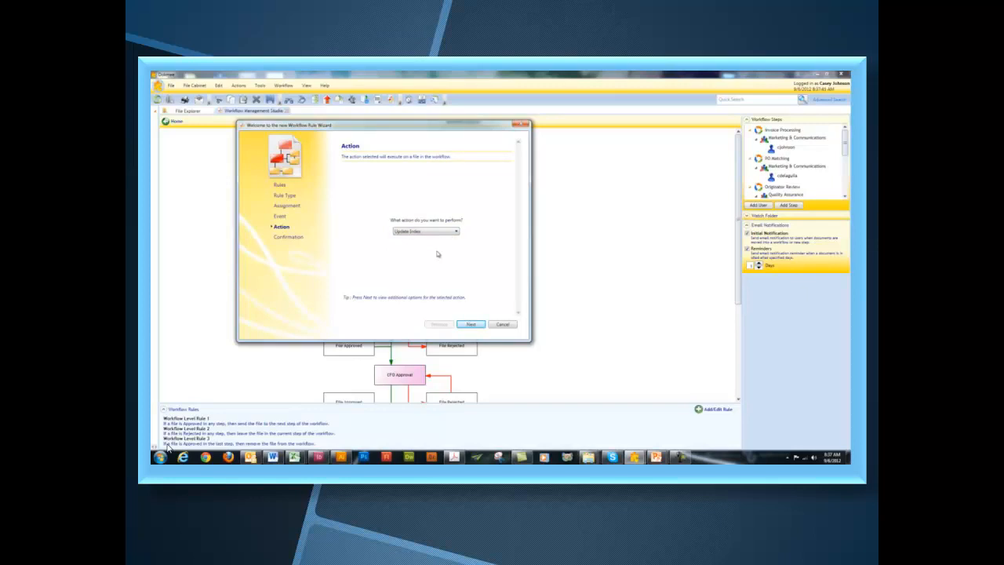
click(470, 324)
click(451, 227)
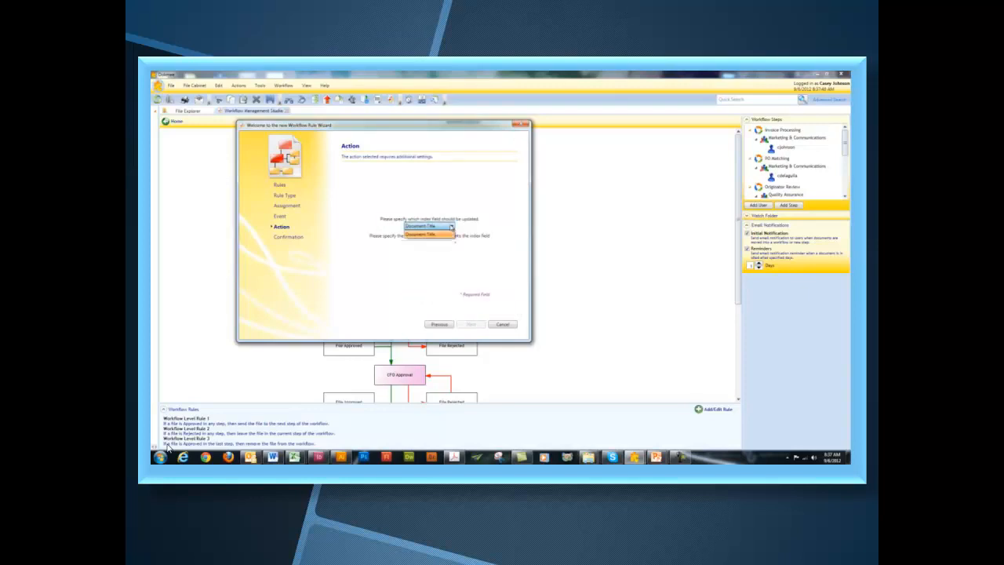
click(422, 233)
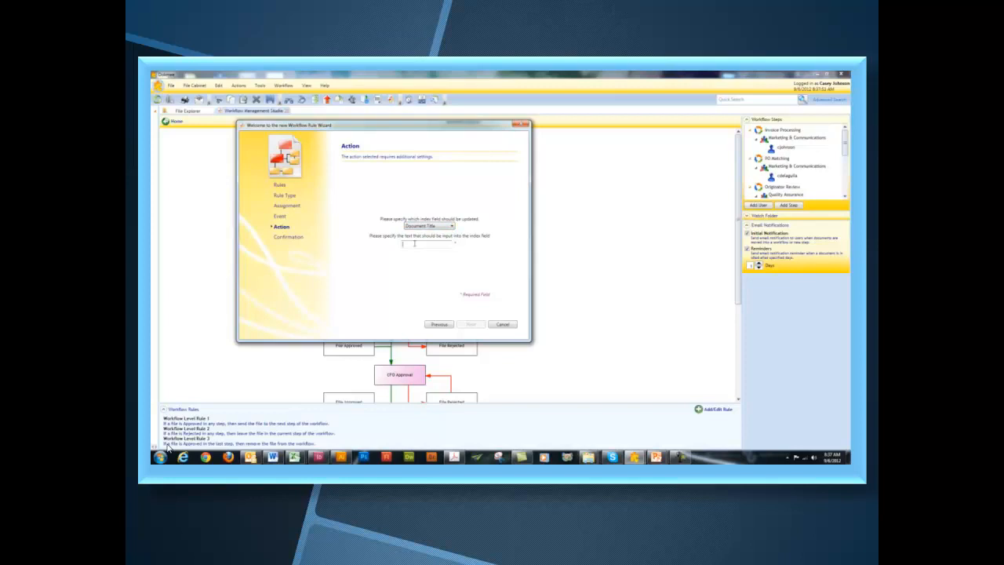
- Switch the action to Stamp Document with the APPROVED stamp and review the confirmation
click(439, 323)
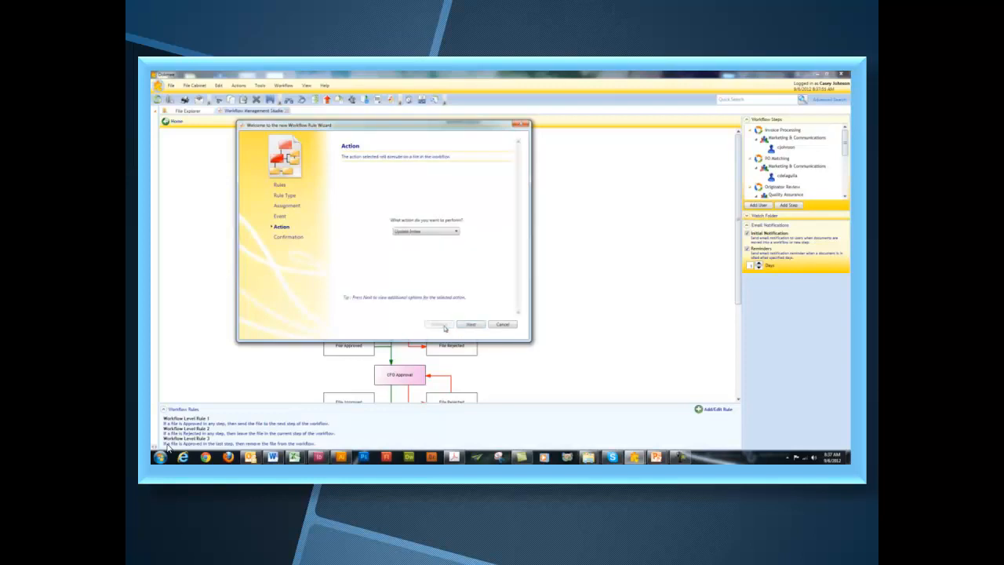
click(453, 233)
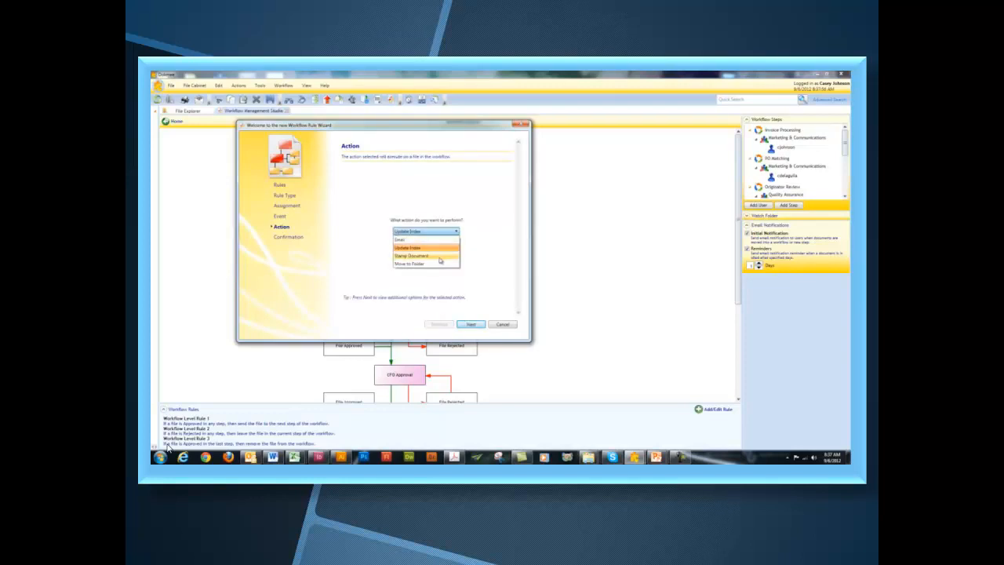
click(440, 256)
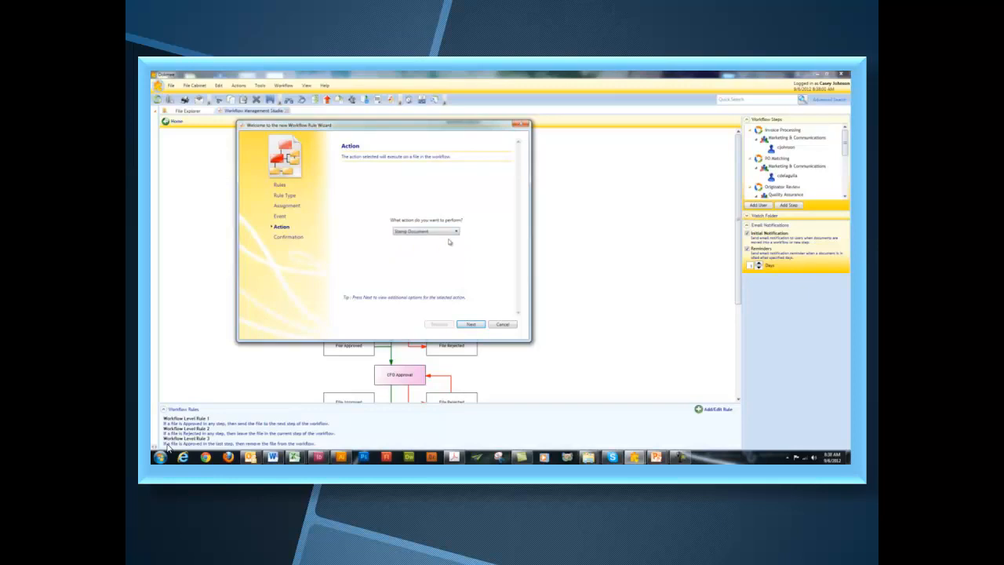
click(471, 325)
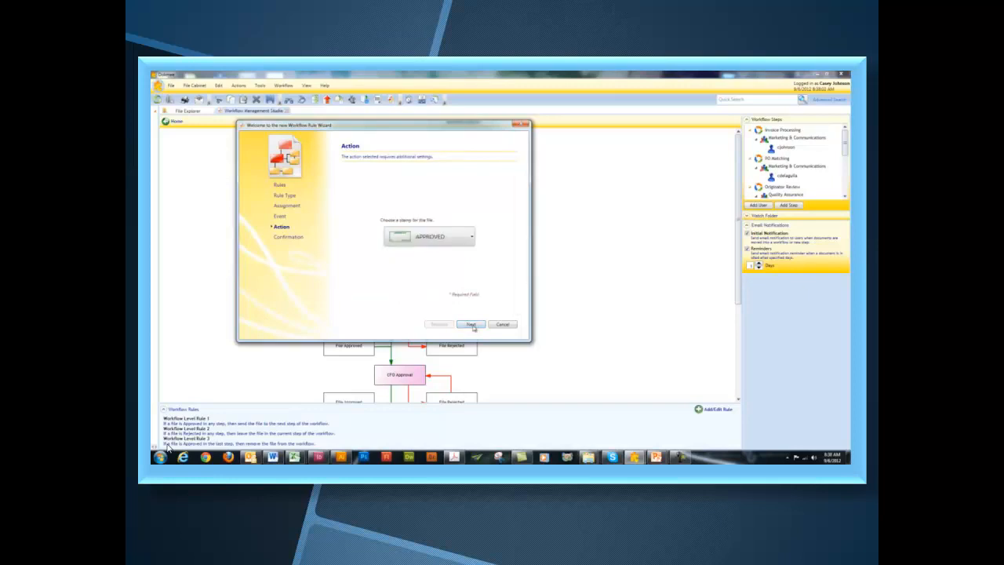
click(470, 243)
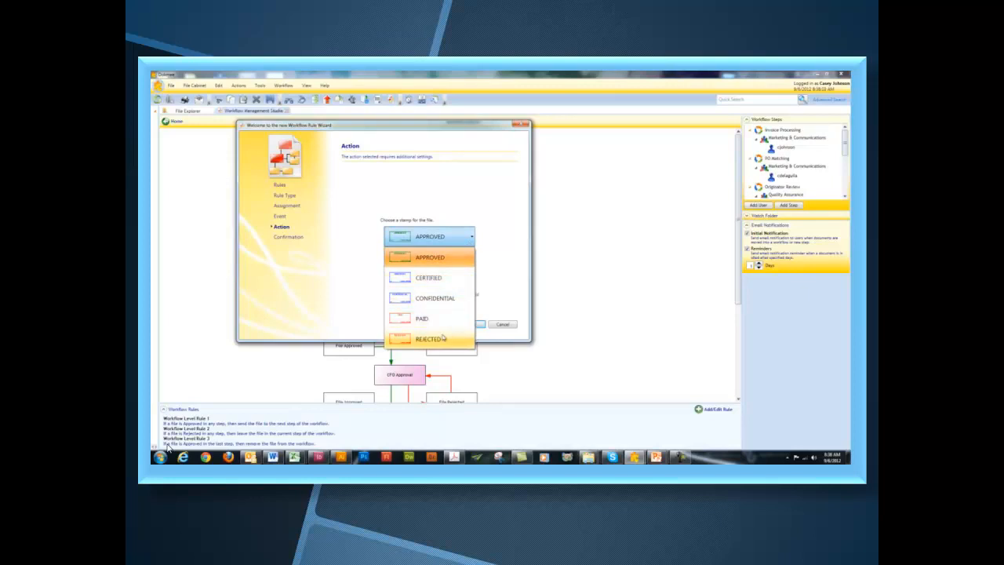
click(439, 259)
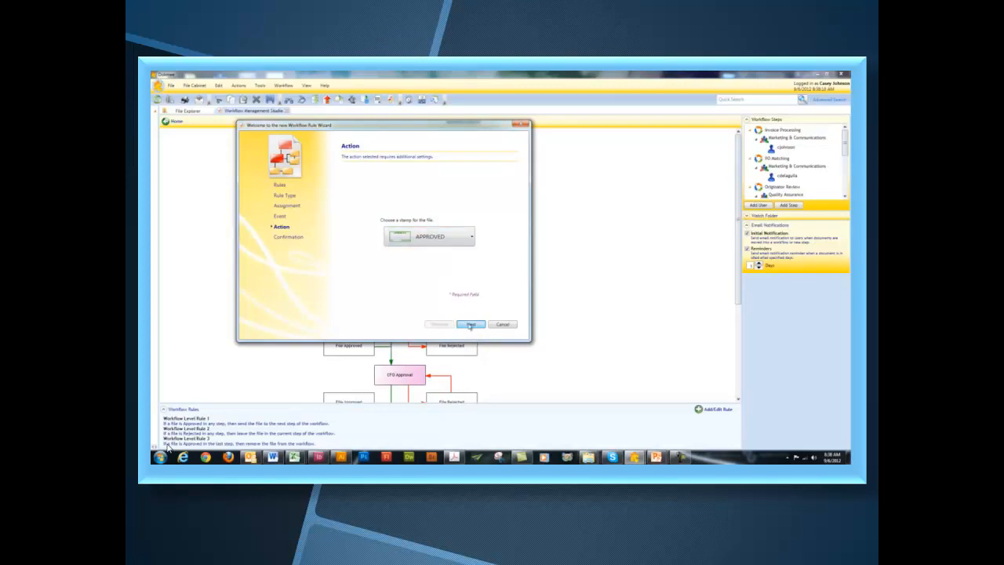
click(471, 324)
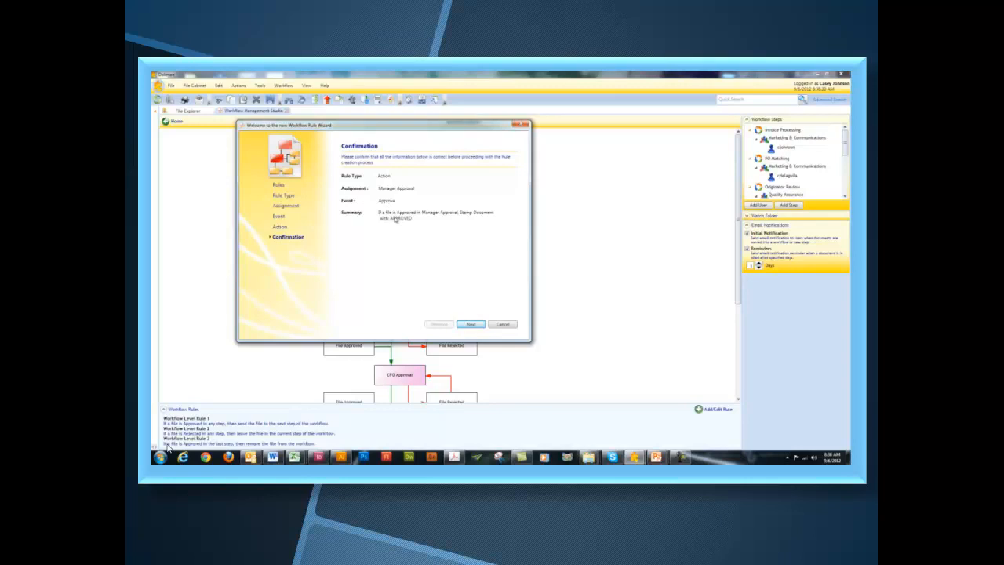
- Save the APPROVED stamp rule as Step Level Rule 1, finish, and relaunch the rule wizard
click(471, 325)
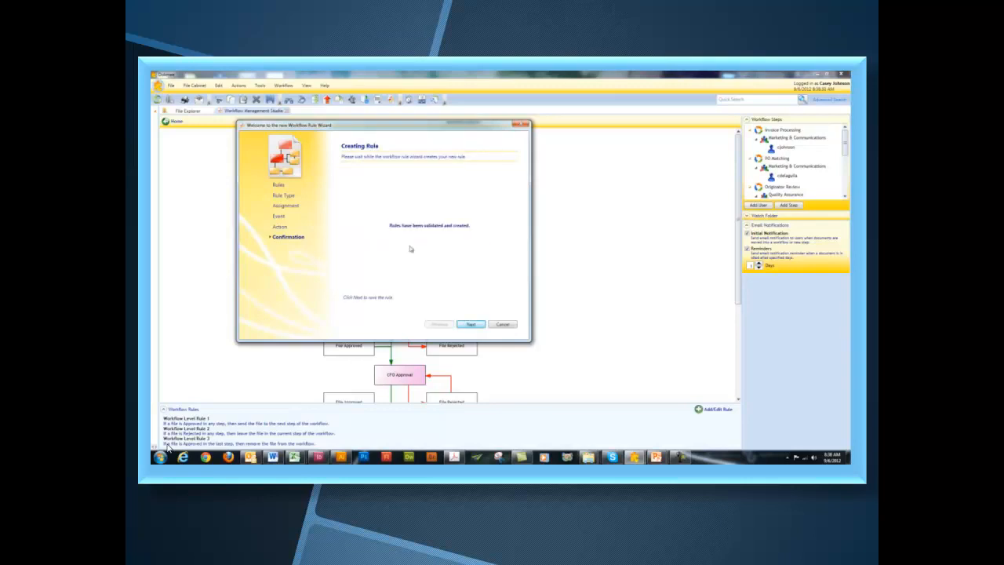
click(470, 324)
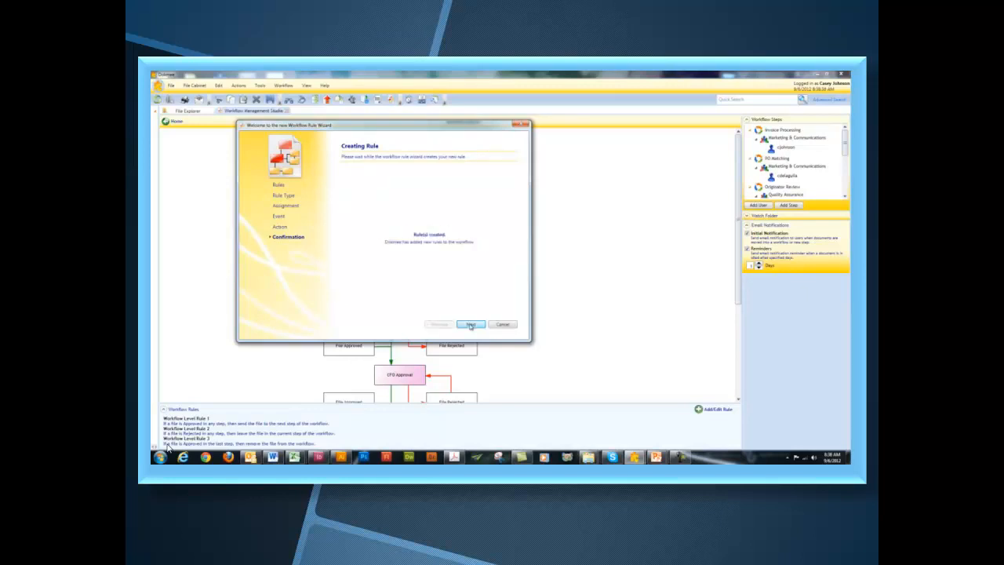
click(470, 325)
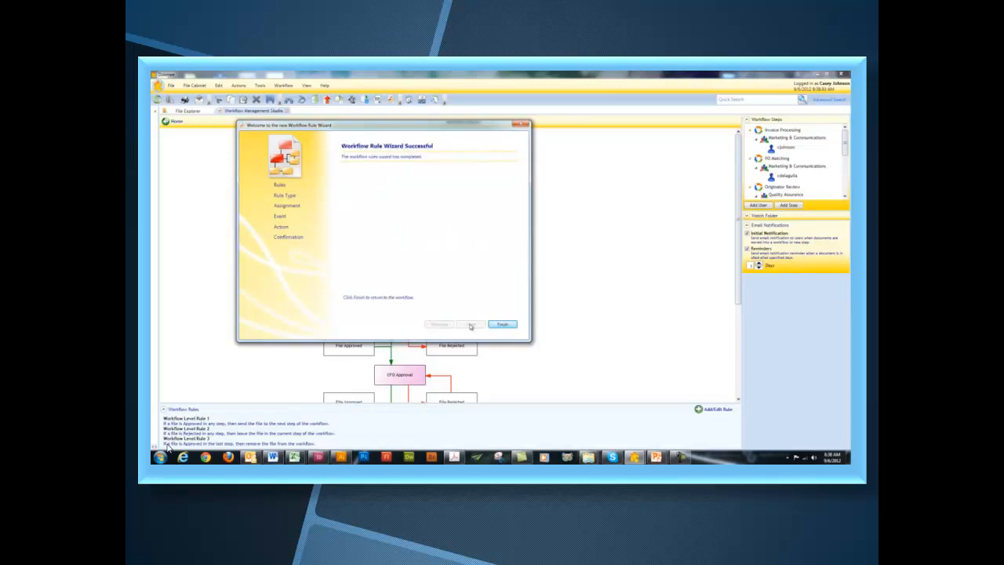
click(499, 325)
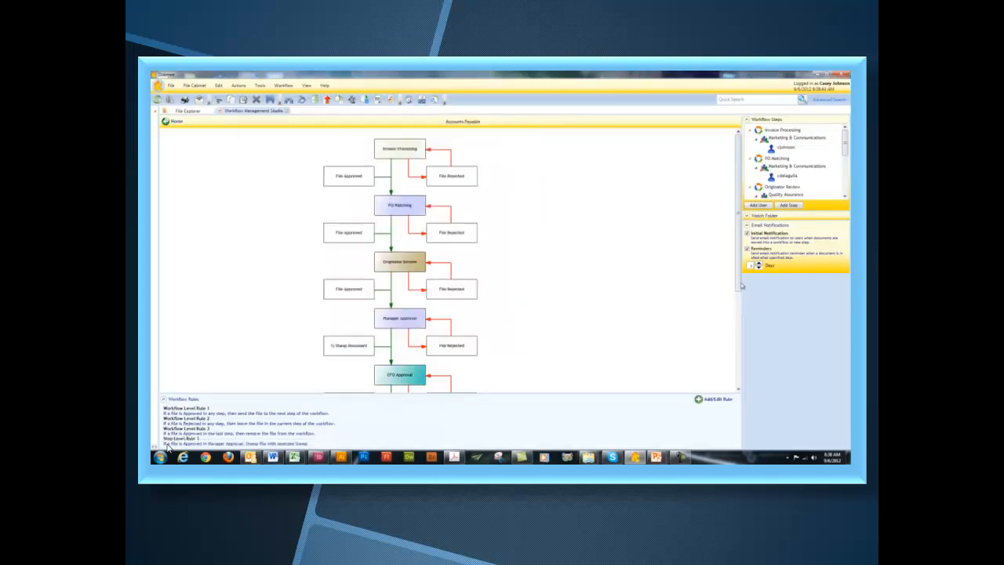
click(719, 398)
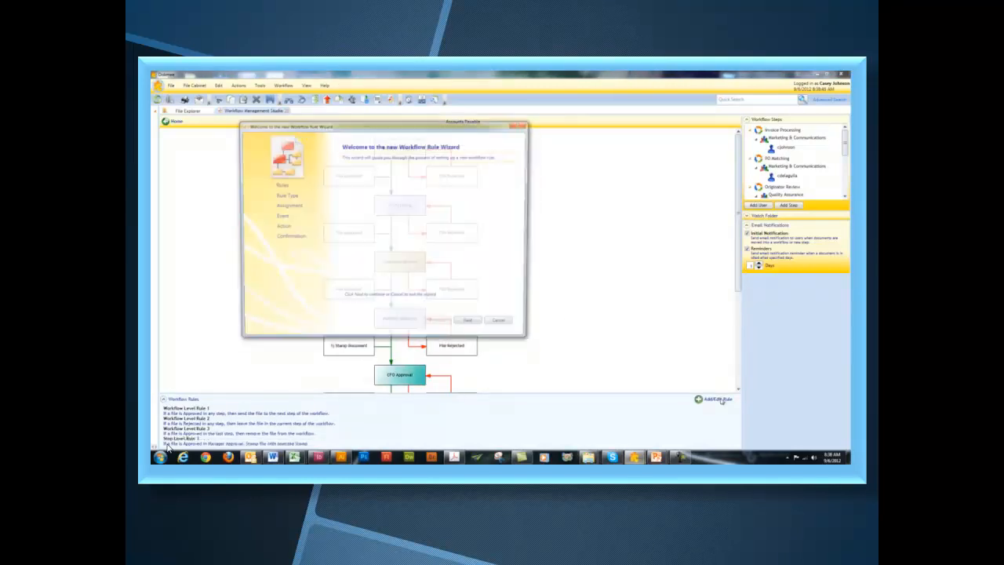
- Make the action rule apply to Release Payment on Approve, with Move to Folder as its action
click(482, 324)
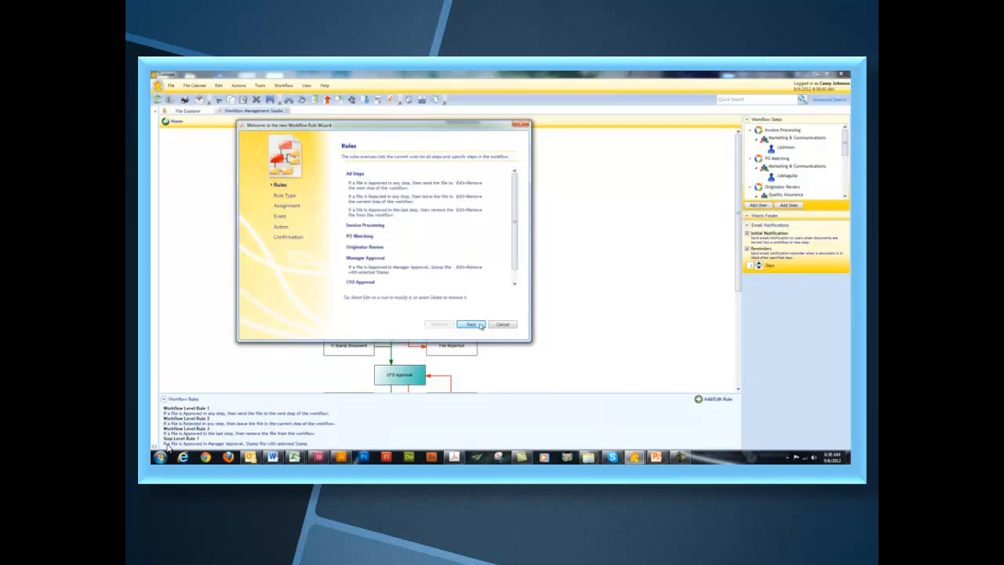
click(481, 324)
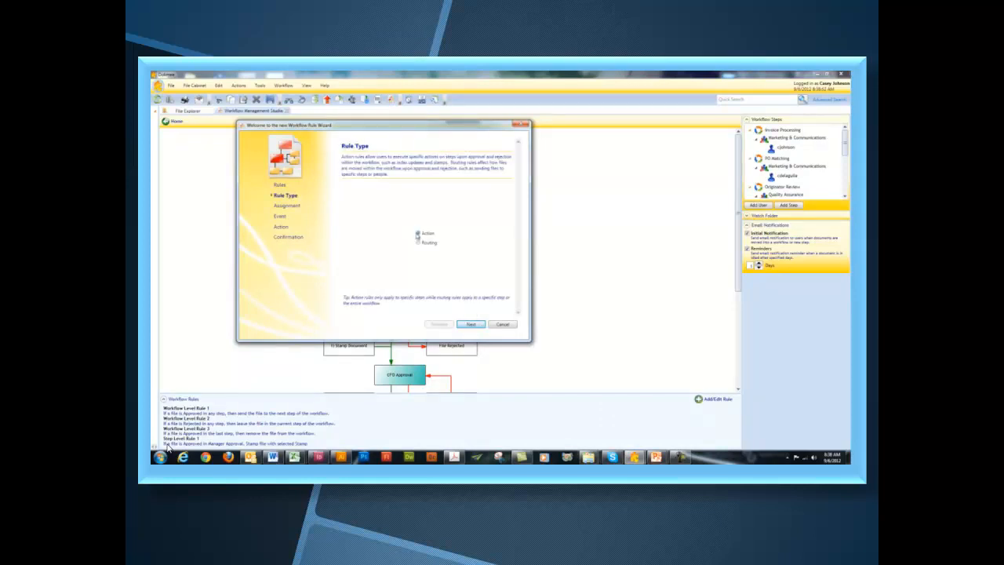
click(471, 324)
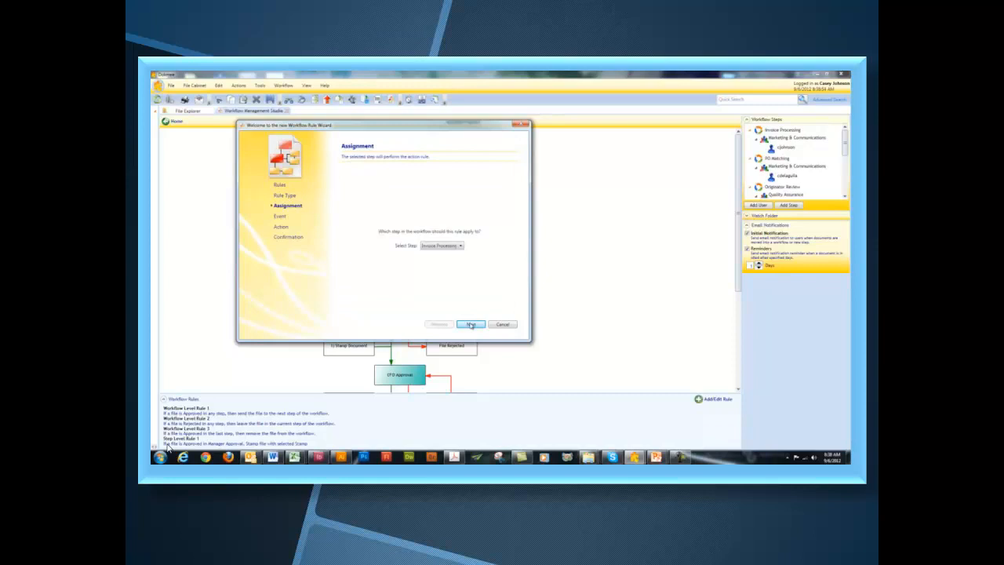
click(444, 246)
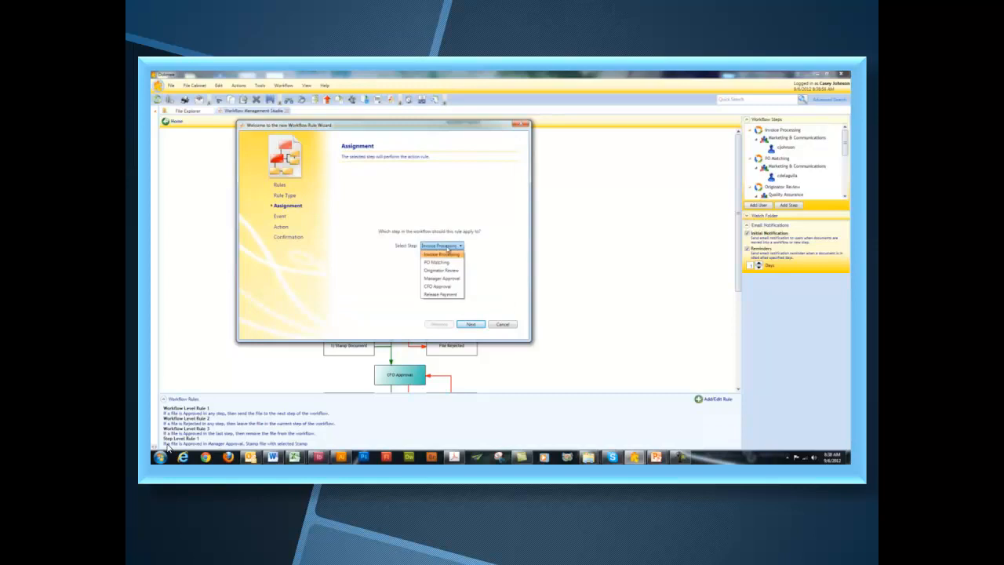
click(447, 294)
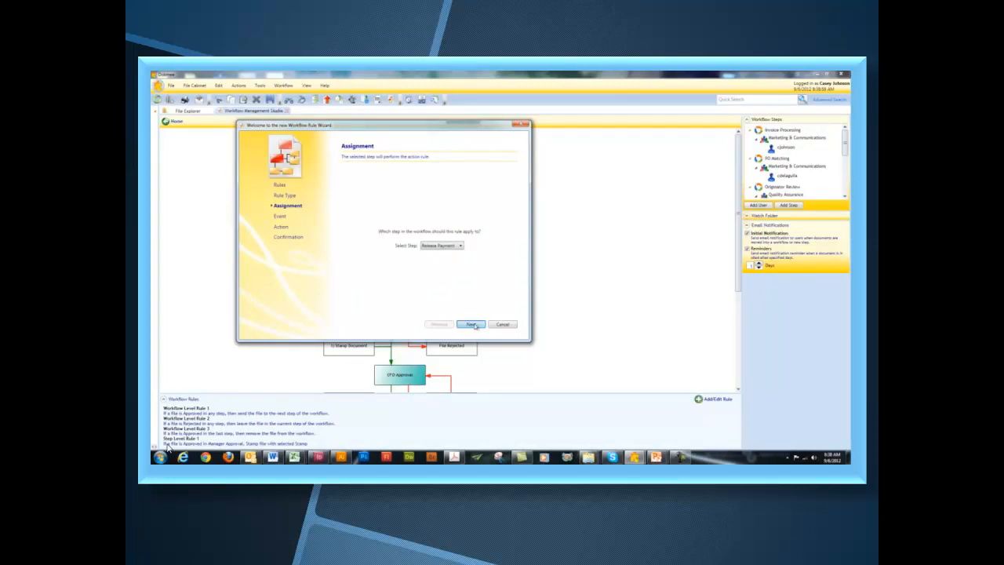
click(472, 324)
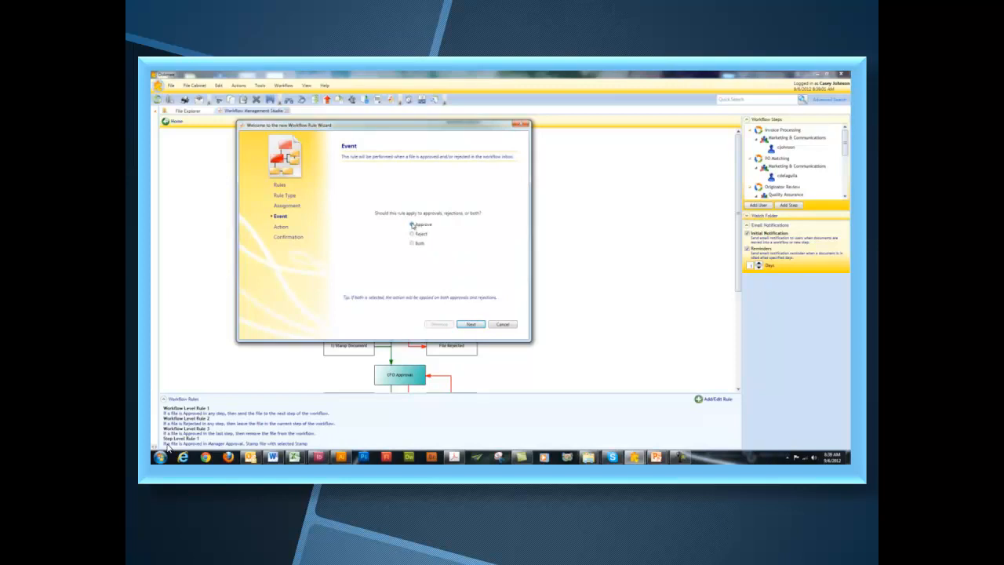
click(471, 324)
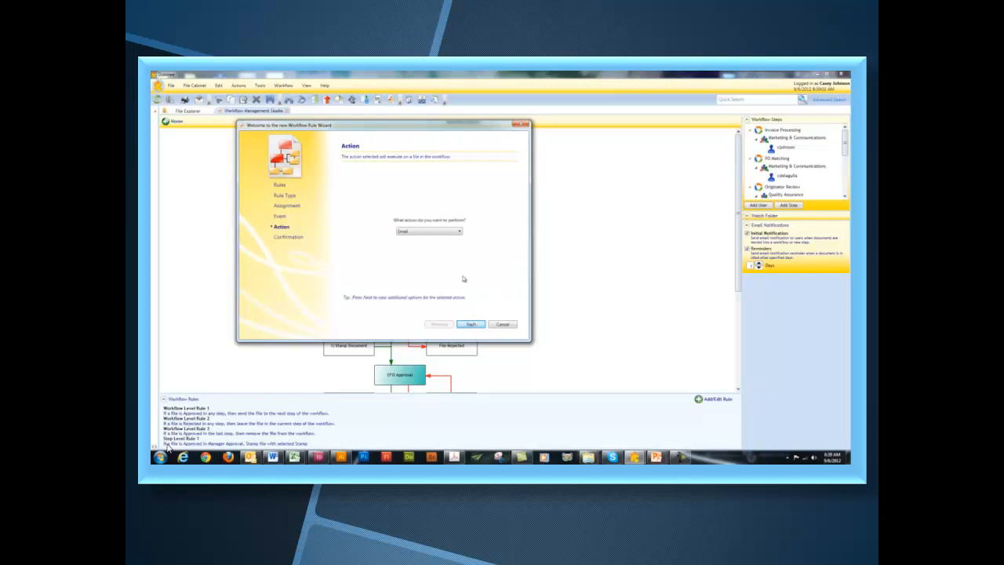
click(449, 233)
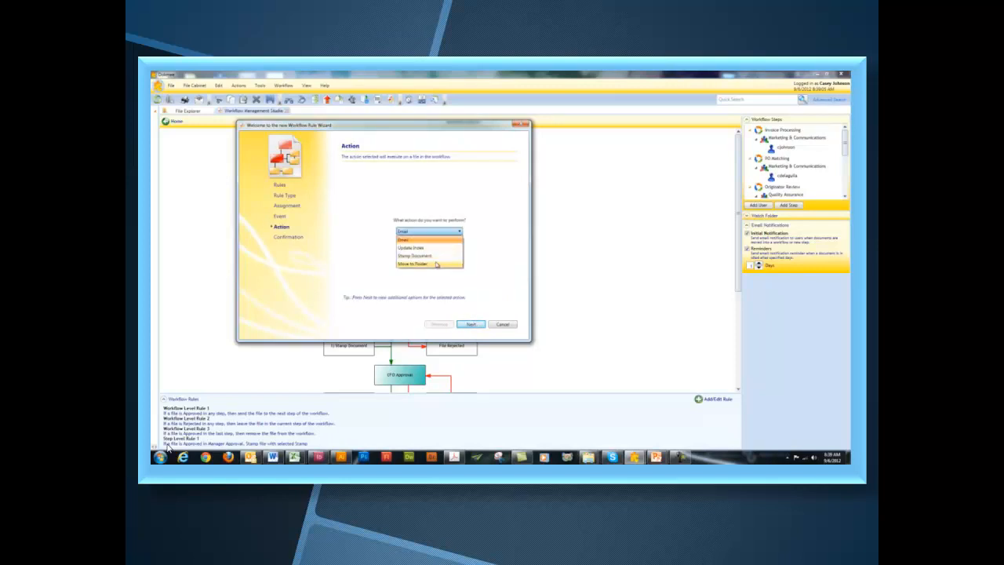
click(436, 264)
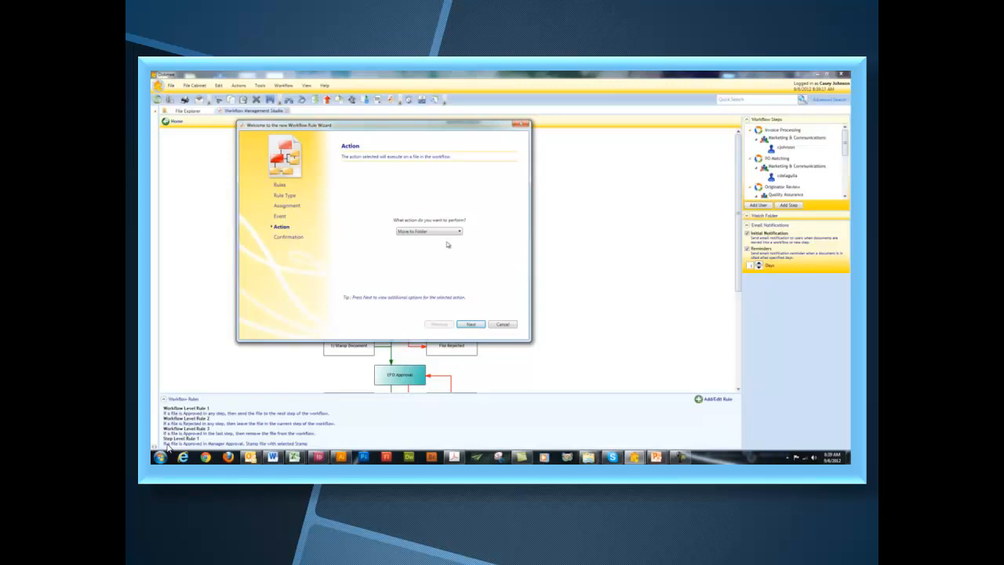
- Create a 'Paid Invoices' folder under Invoices and set it as the destination folder
click(469, 325)
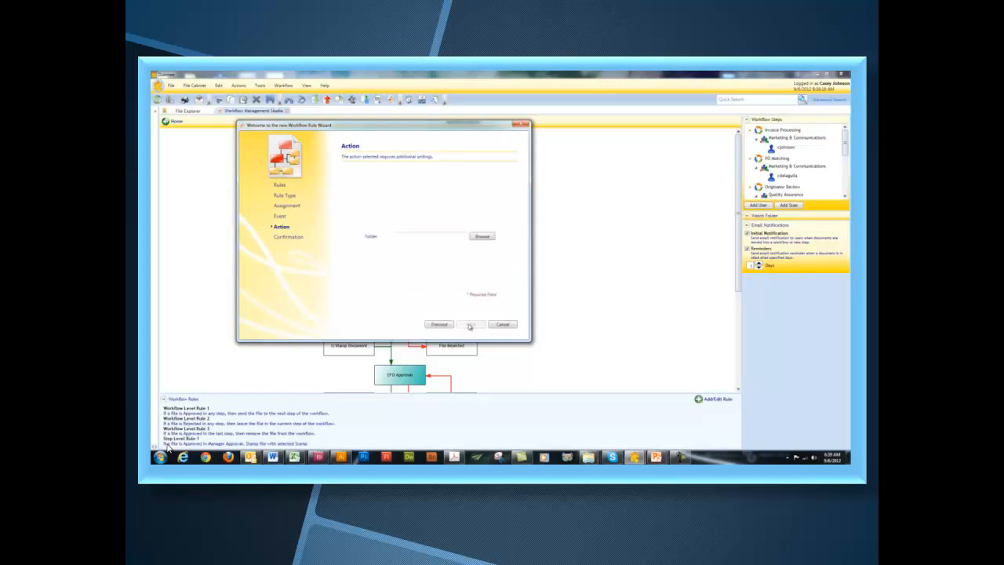
click(482, 236)
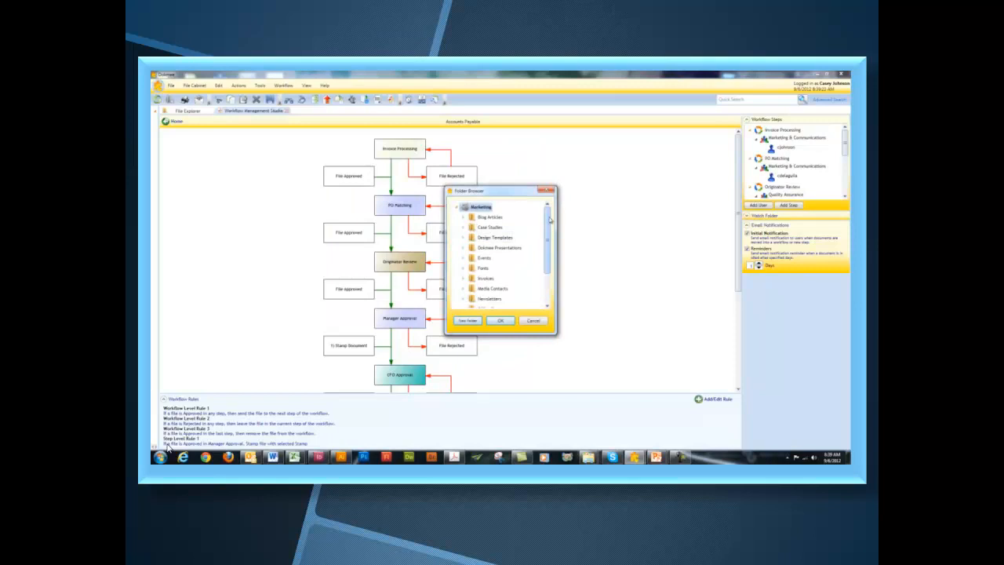
drag(550, 221, 548, 283)
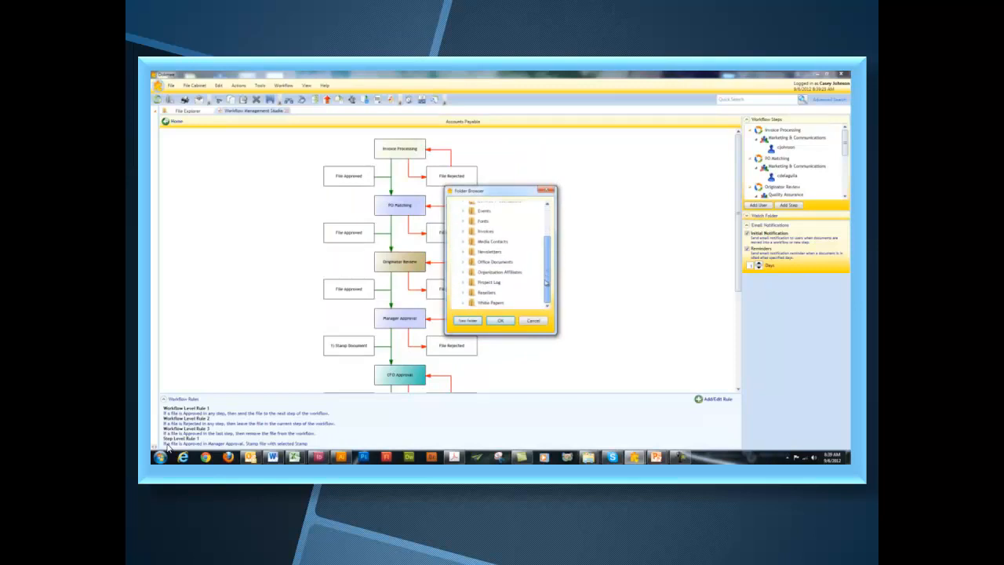
click(482, 231)
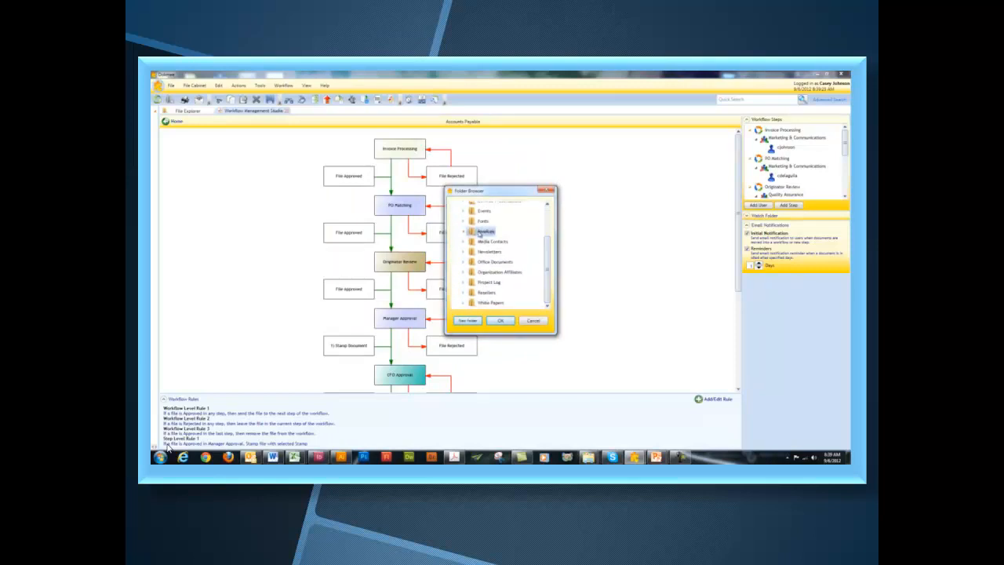
click(467, 320)
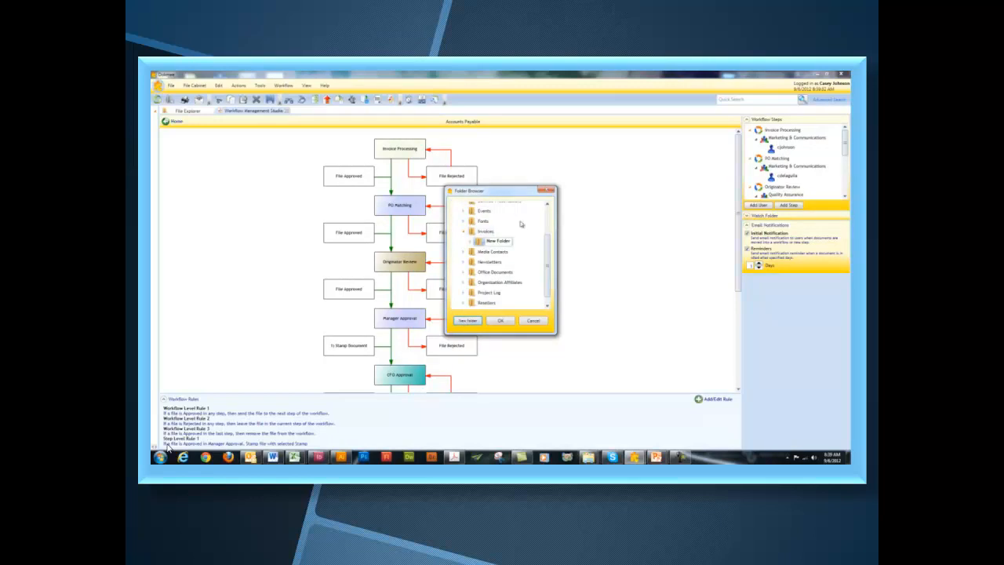
double_click(508, 241)
drag(511, 241, 484, 243)
text(Paid Invoices)
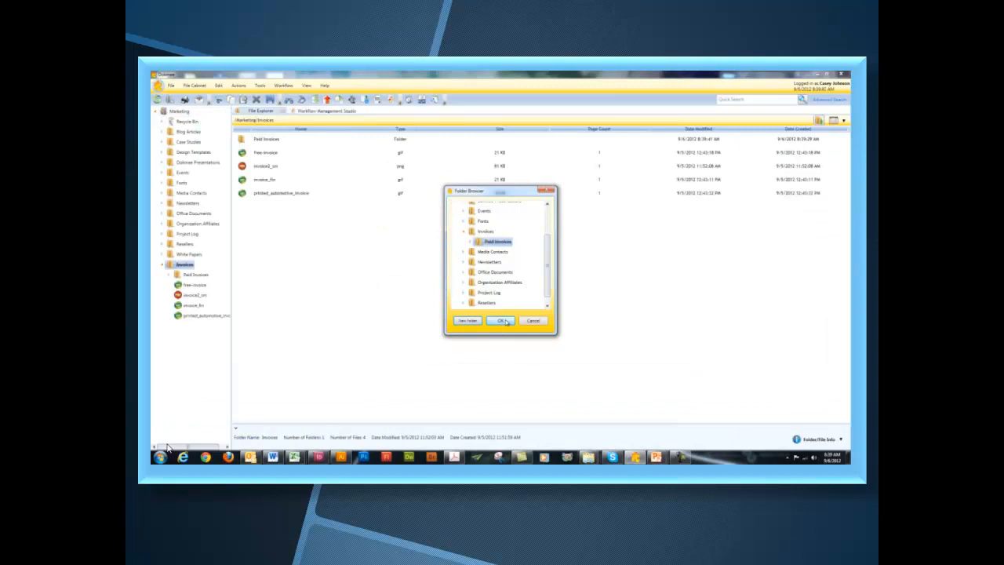
click(501, 321)
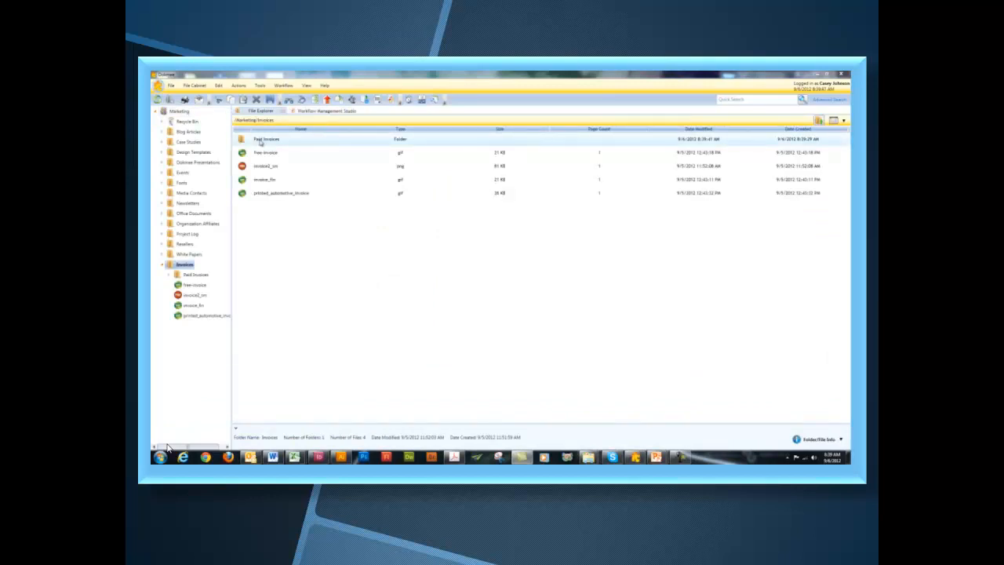
- Return to the Workflow Management Studio showing the Accounts Payable workflow diagram
click(310, 112)
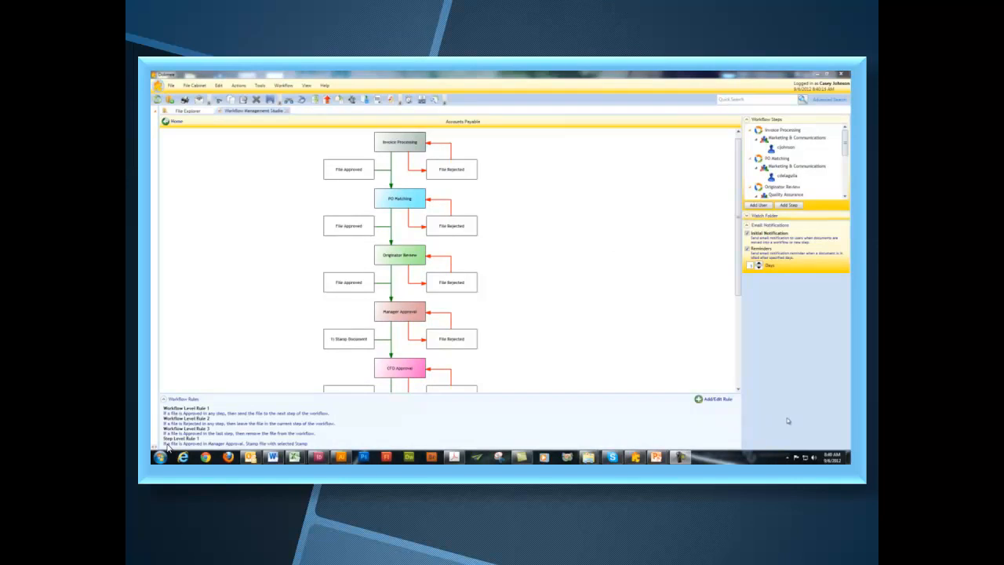
- Start a new routing rule for the Manager Approval step and reach its Event page
click(721, 401)
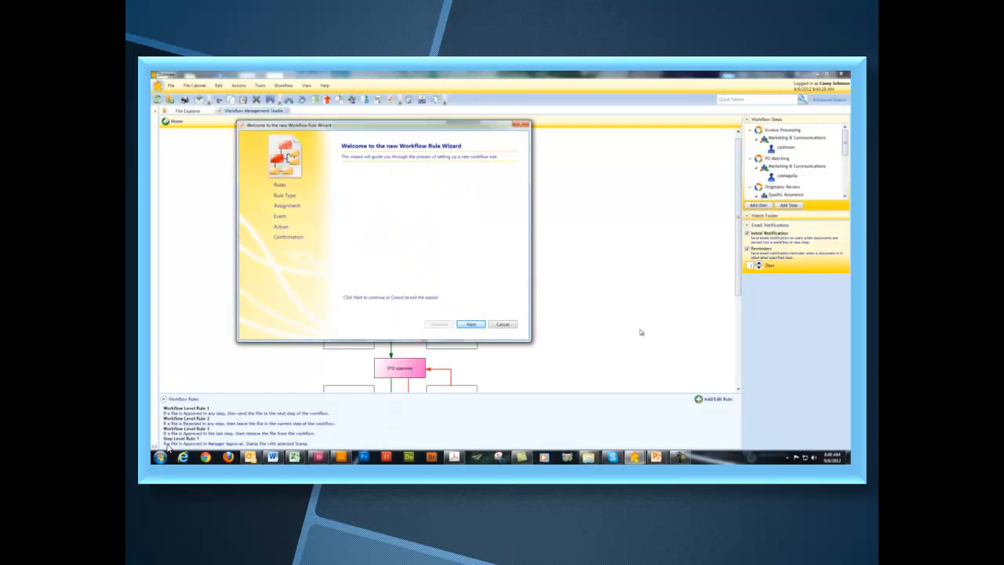
click(471, 325)
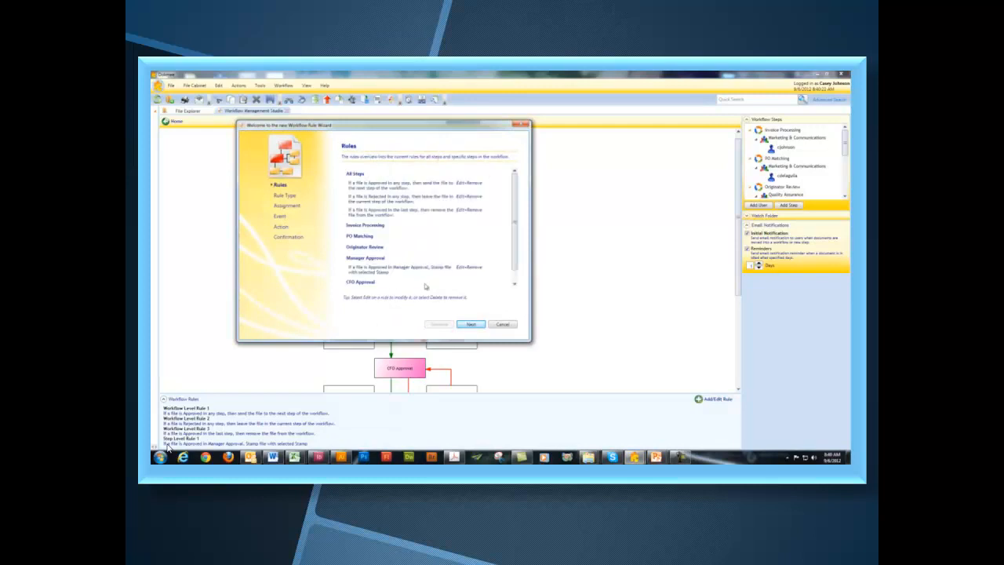
click(471, 325)
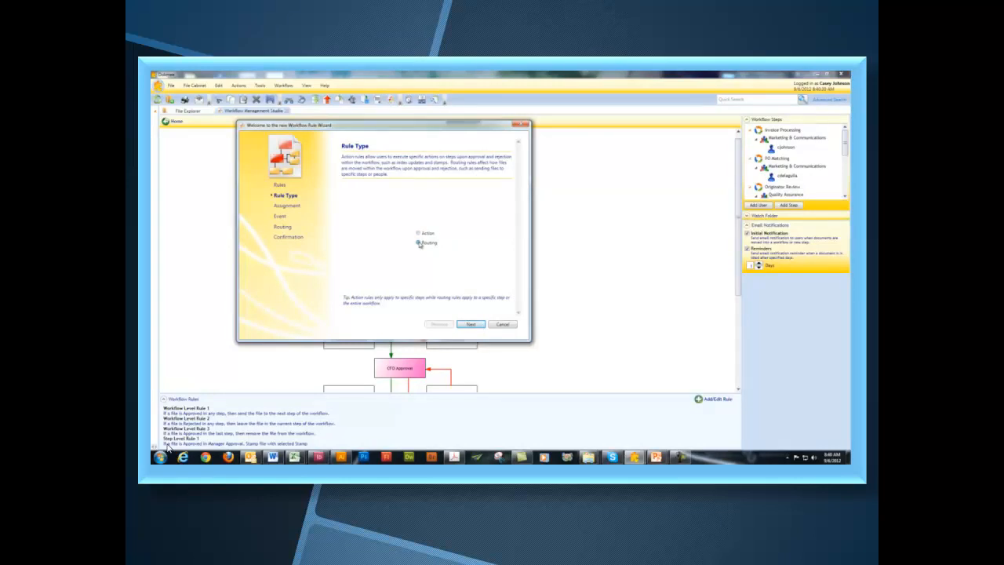
click(418, 242)
click(473, 326)
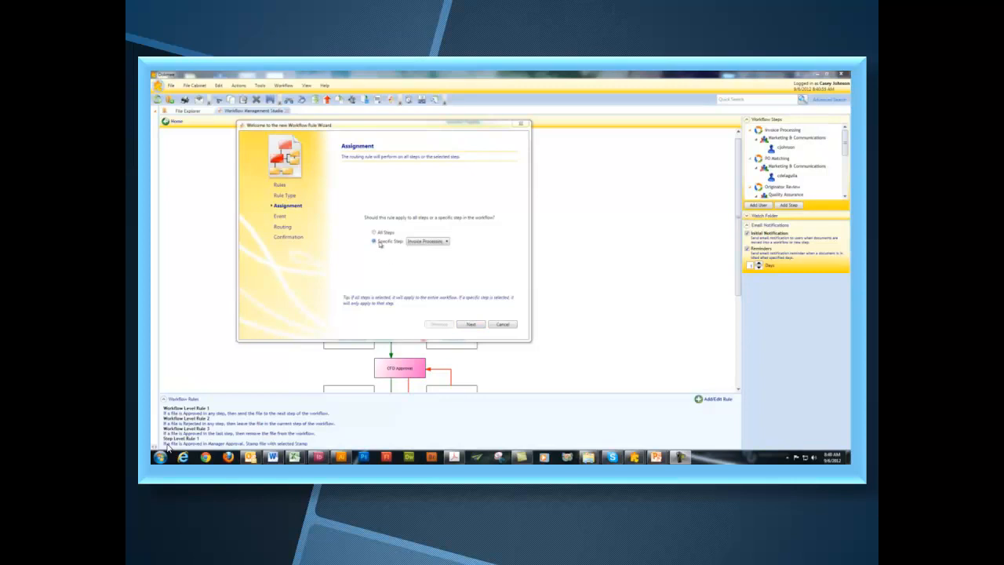
click(437, 242)
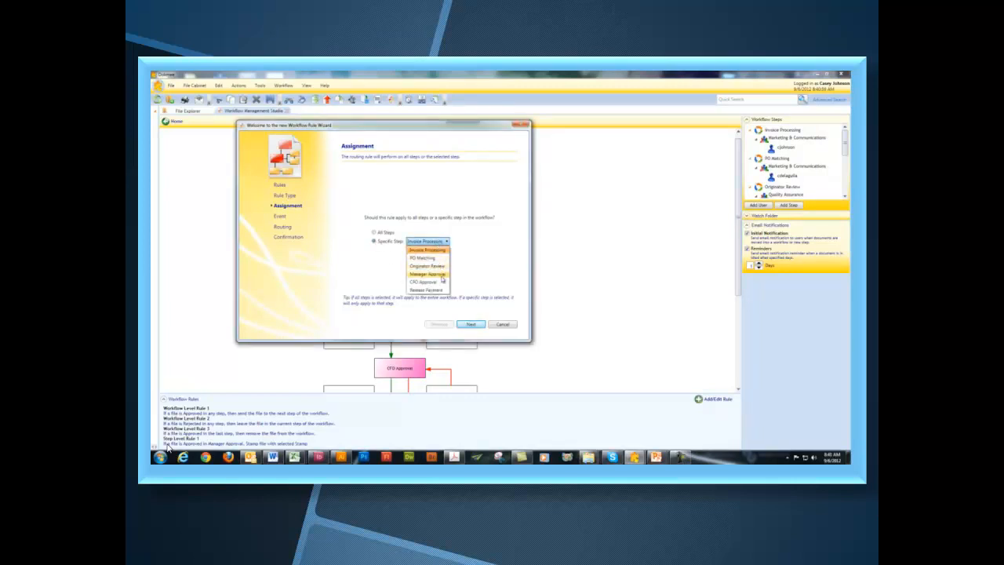
click(441, 275)
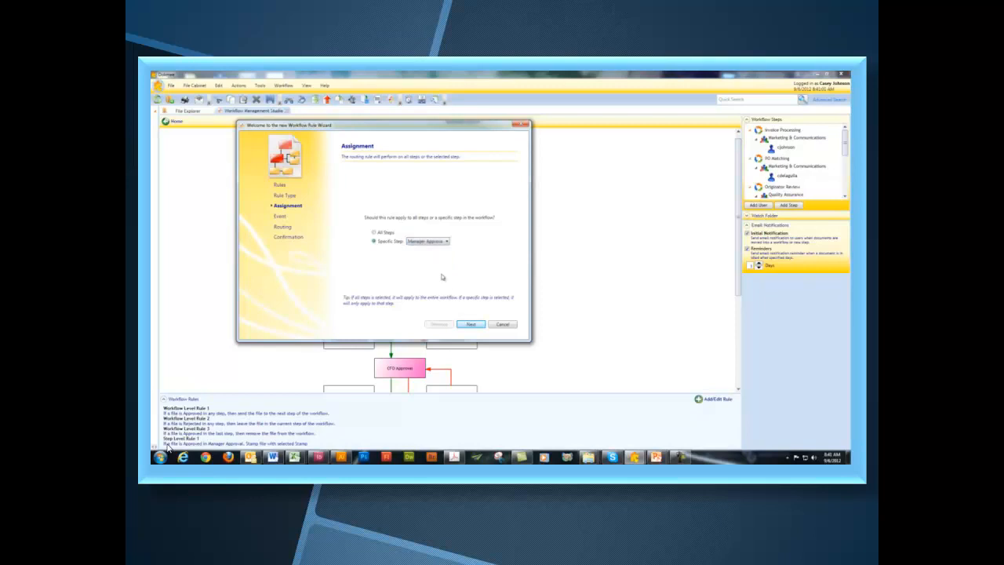
click(472, 324)
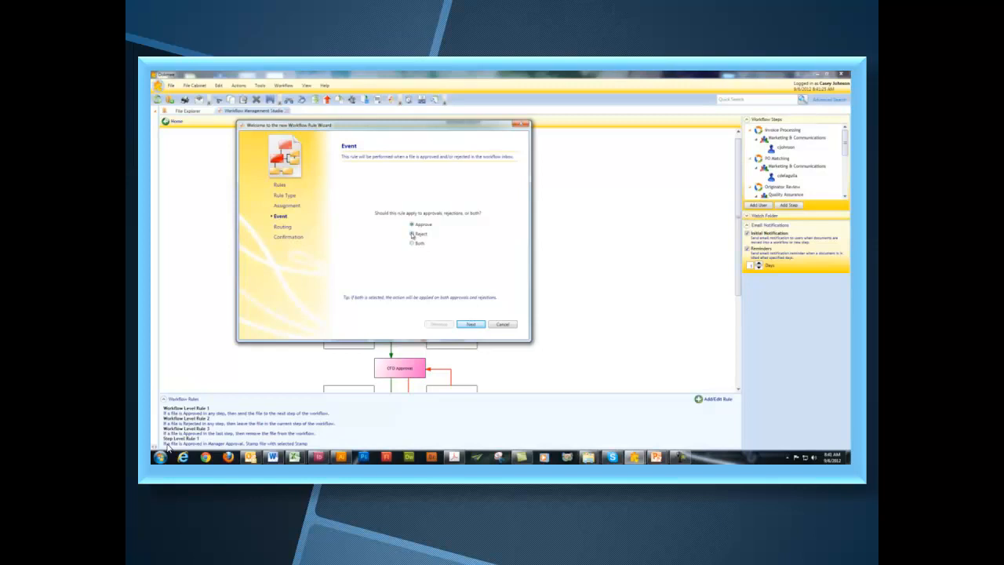
- Send Manager Approval rejections to the previous step, overwriting the existing routing rule, and finish
click(469, 325)
click(454, 236)
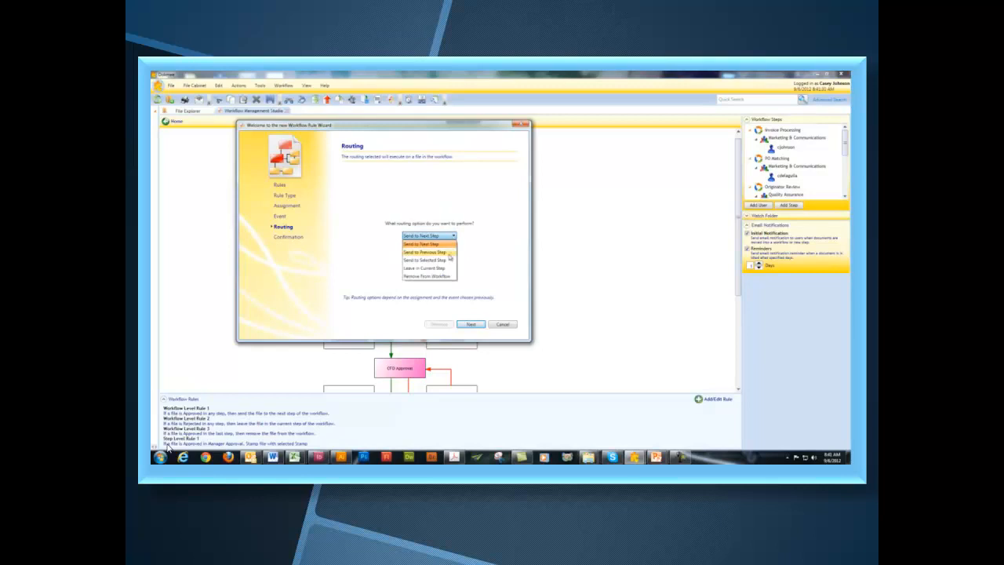
click(450, 256)
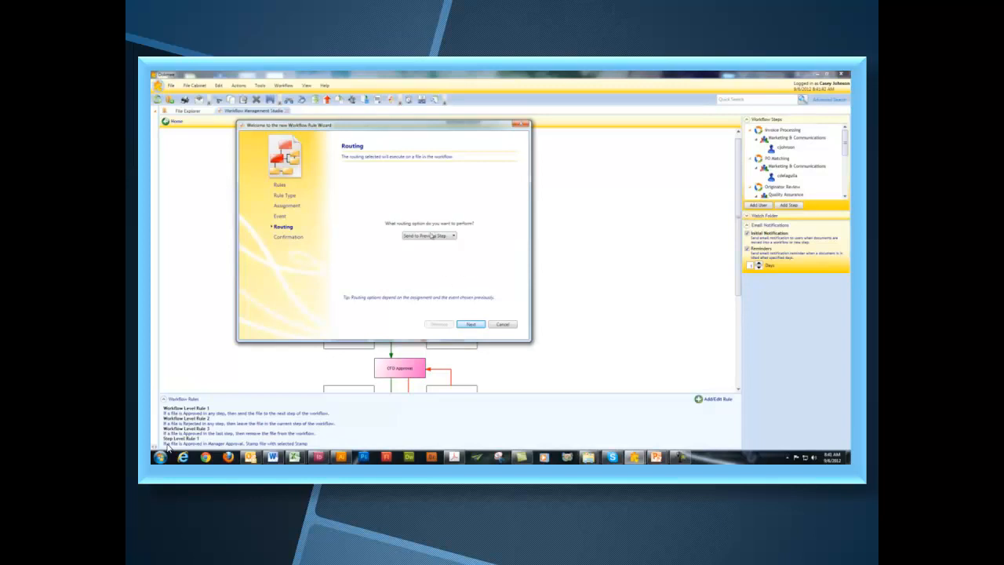
click(471, 324)
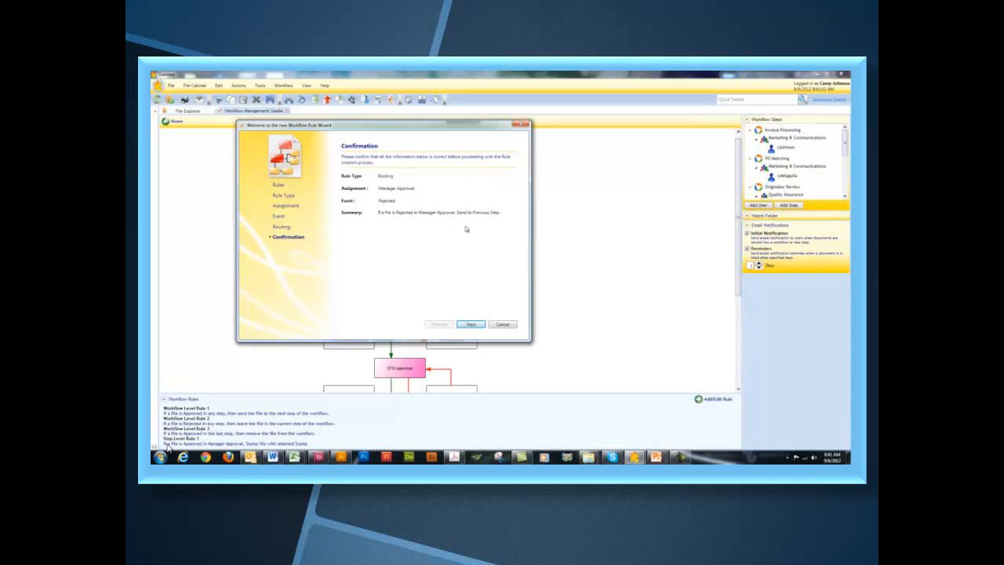
click(471, 324)
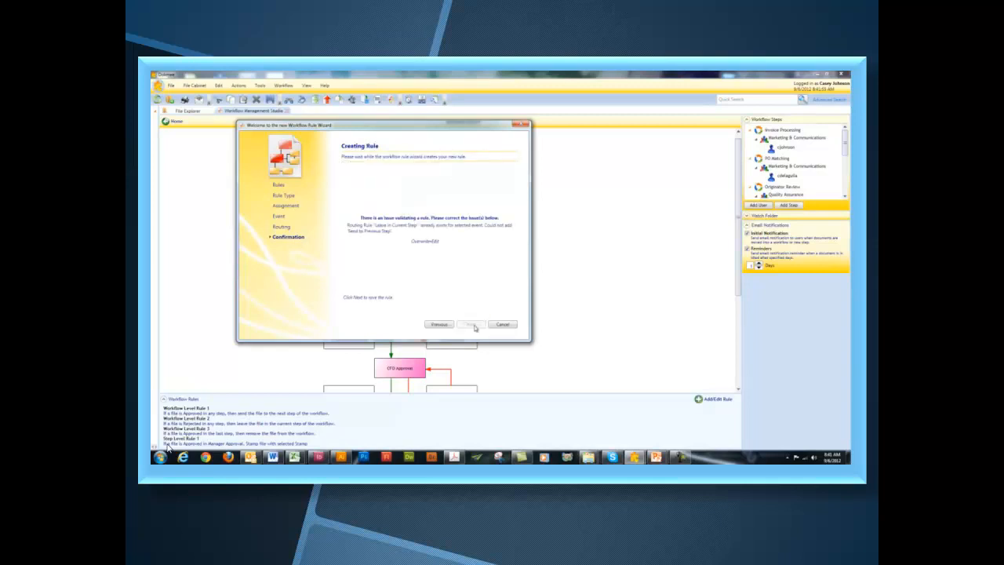
click(420, 243)
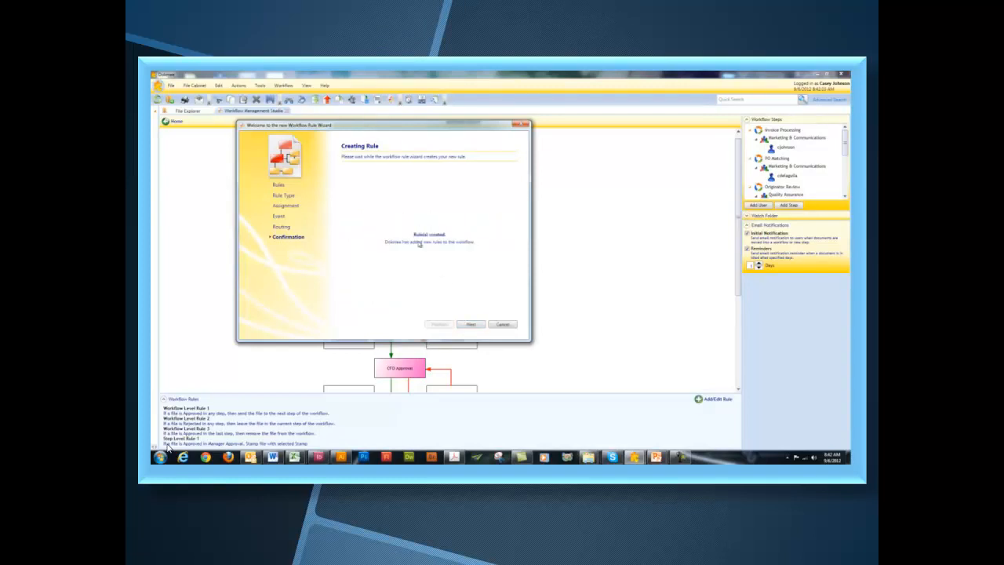
click(471, 325)
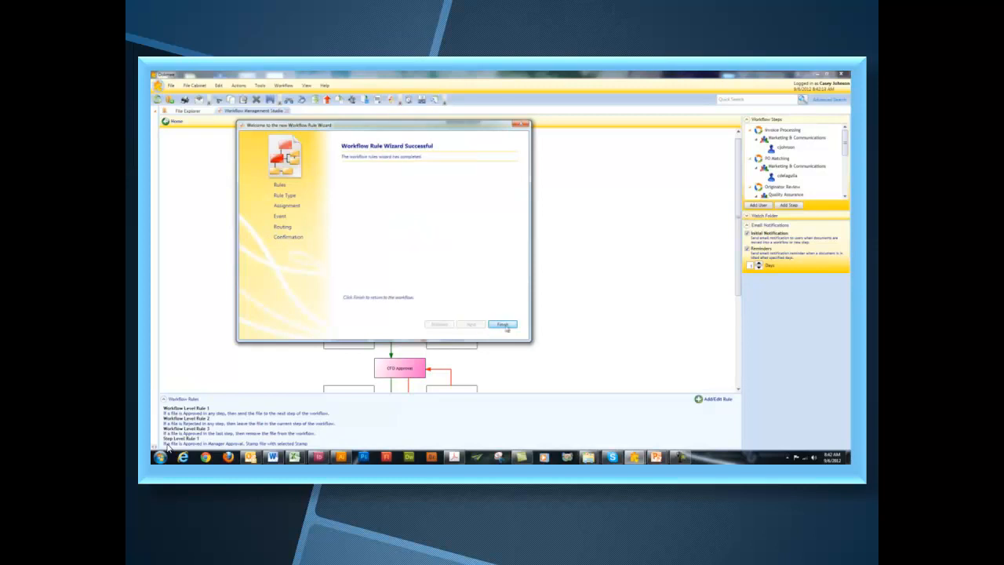
click(503, 324)
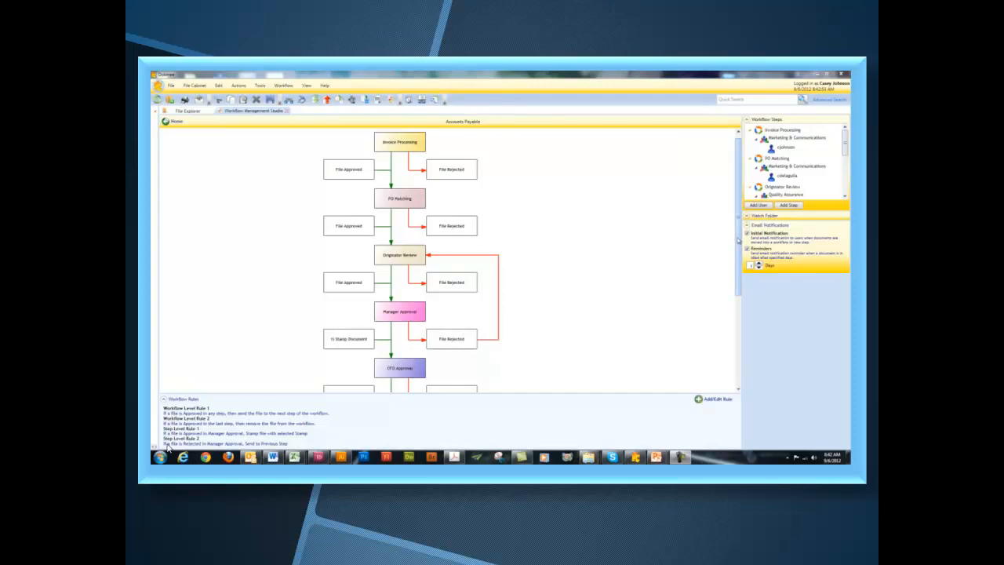
- Scroll the diagram to review the rejection loop back to Originator Review and Release Payment
drag(738, 241, 734, 288)
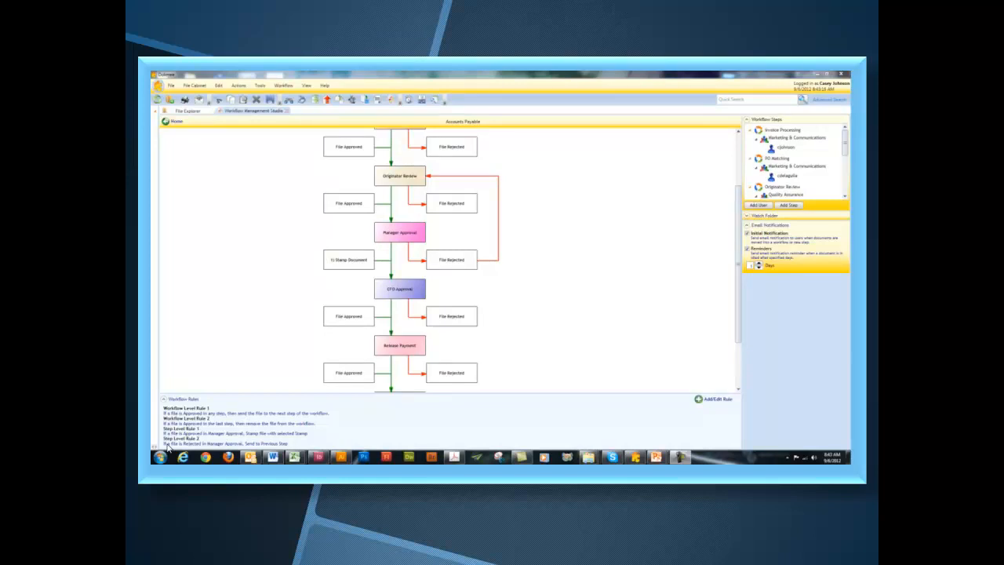
- Send free-invoice from the Invoices folder to the Accounts Payable workflow with ASAP priority
click(187, 111)
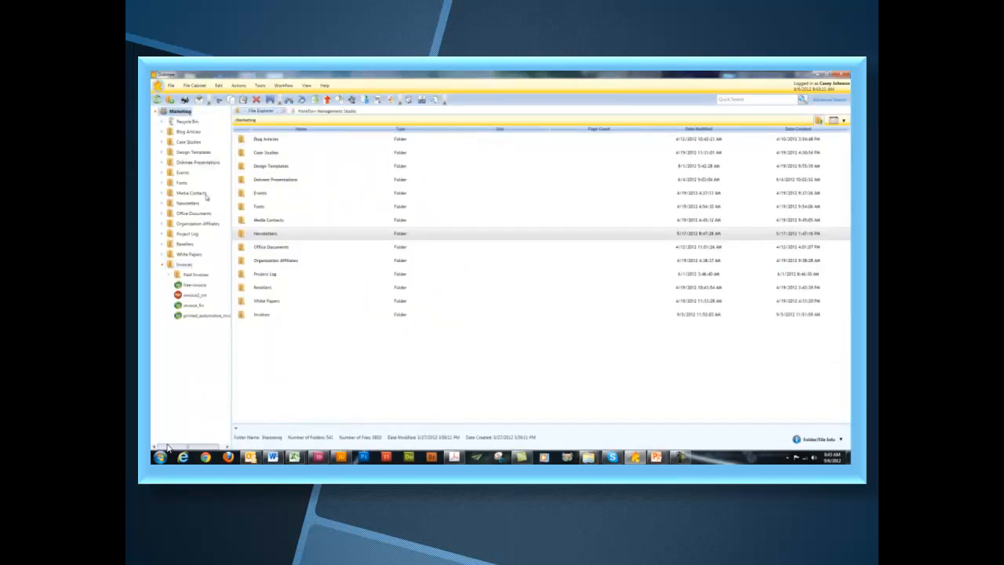
click(192, 285)
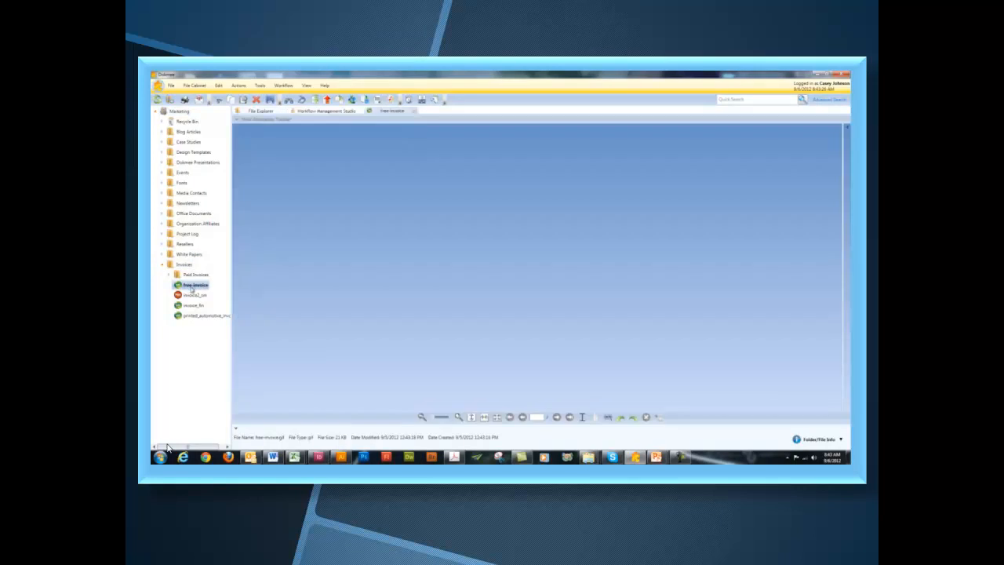
right_click(193, 288)
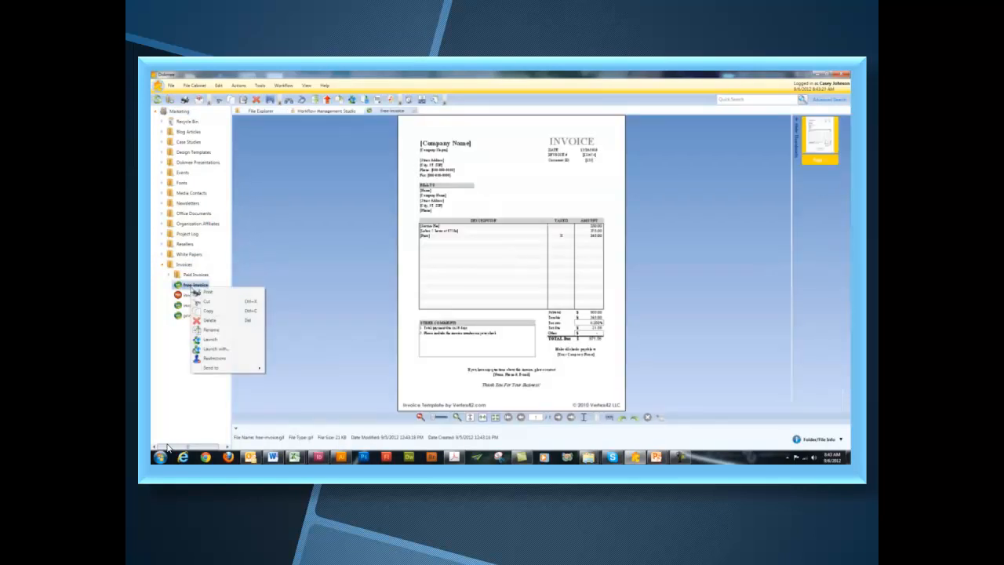
mouse_move(223, 369)
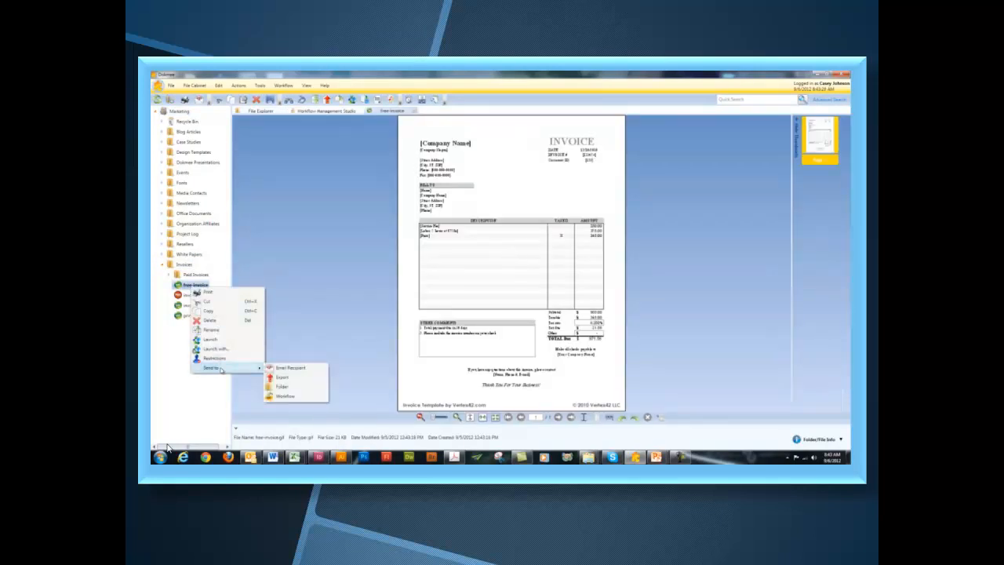
click(285, 395)
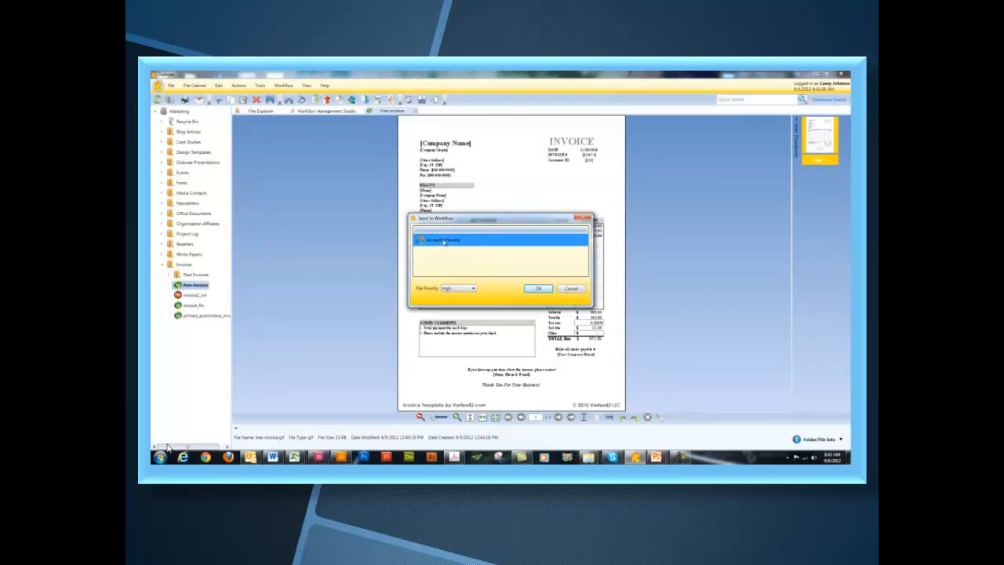
click(473, 289)
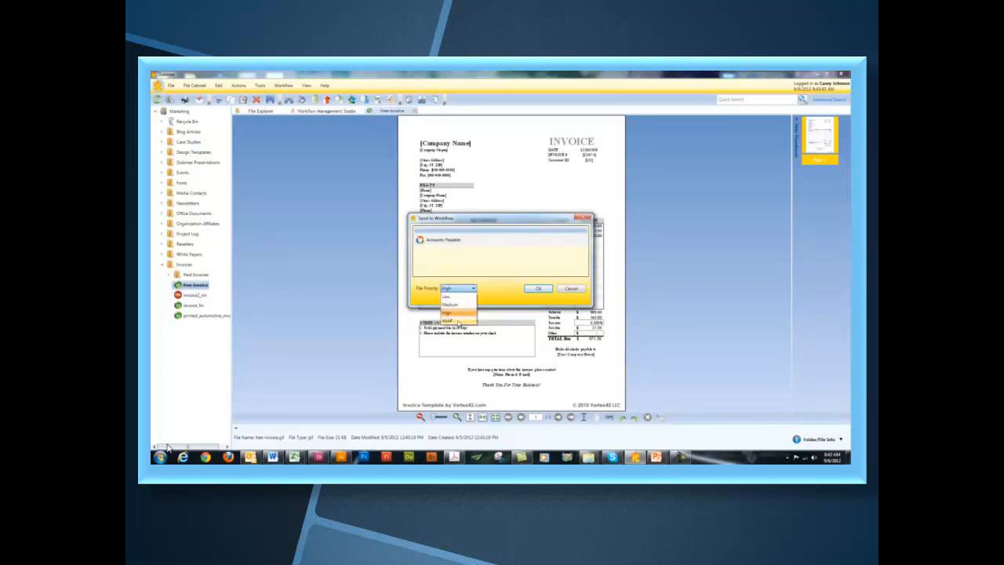
click(457, 322)
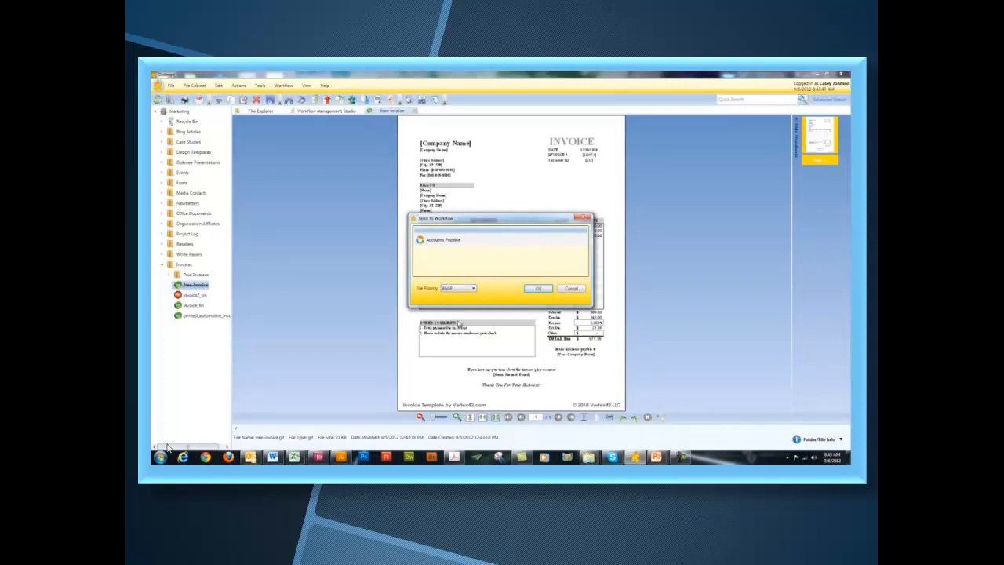
click(538, 289)
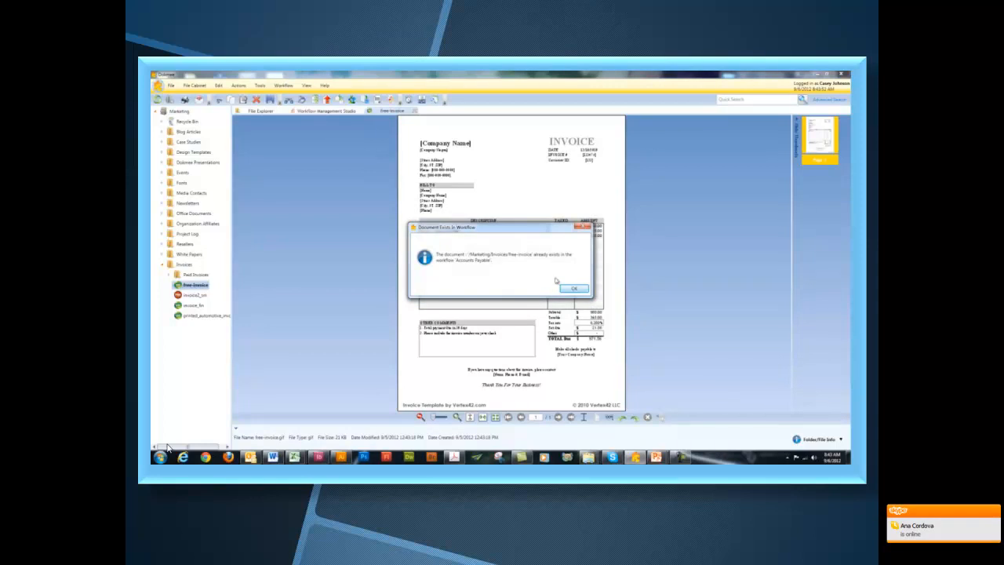
click(573, 289)
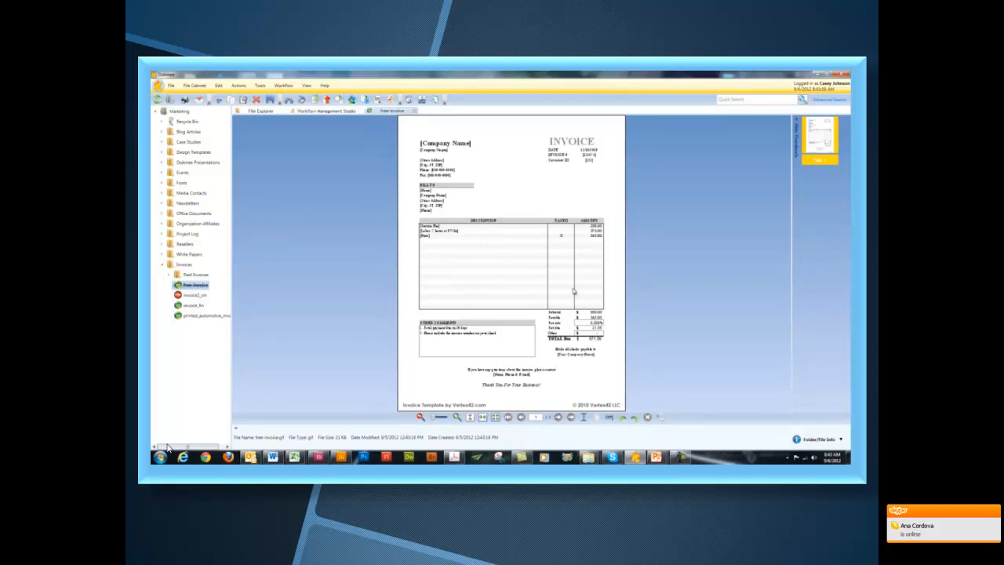
- Open the workflow inbox and preview invoice_fin, printed_automotive_invoice and invoice2_sm under Invoice Processing
click(292, 88)
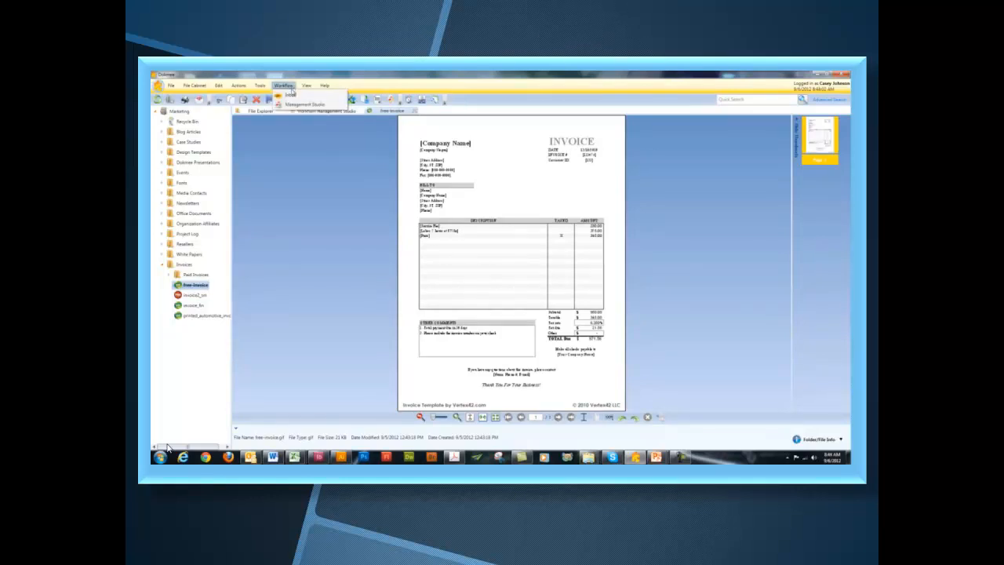
click(290, 95)
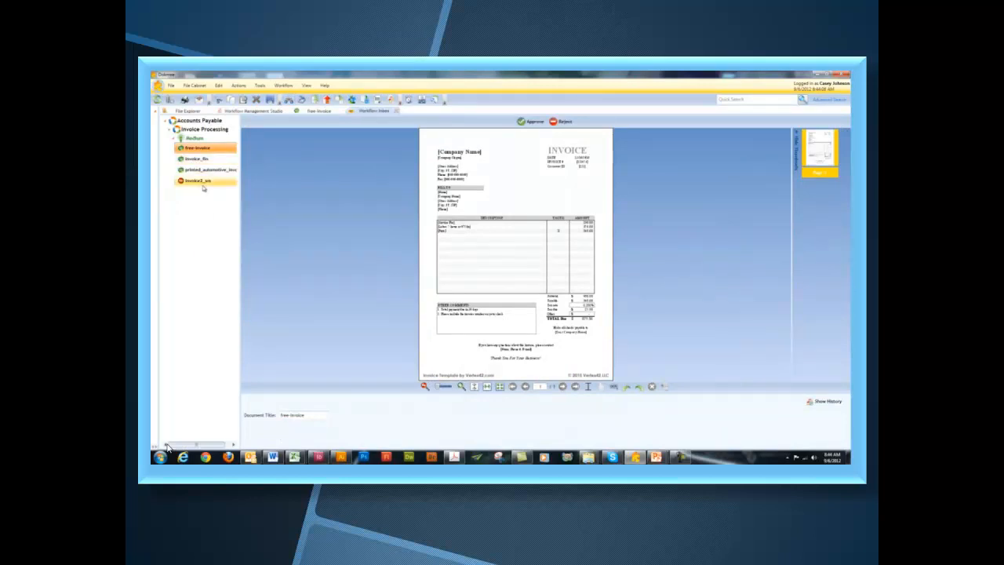
click(198, 160)
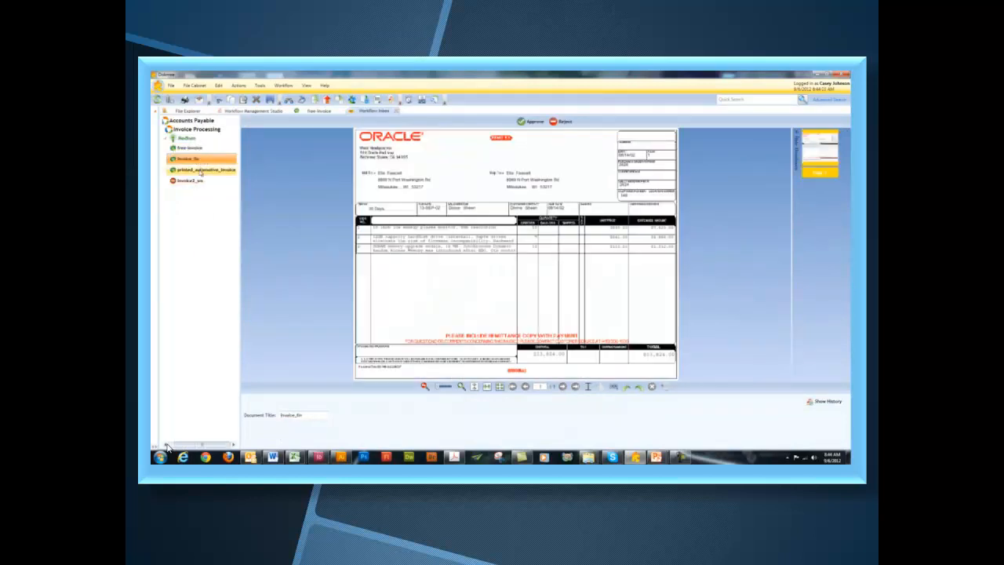
click(201, 172)
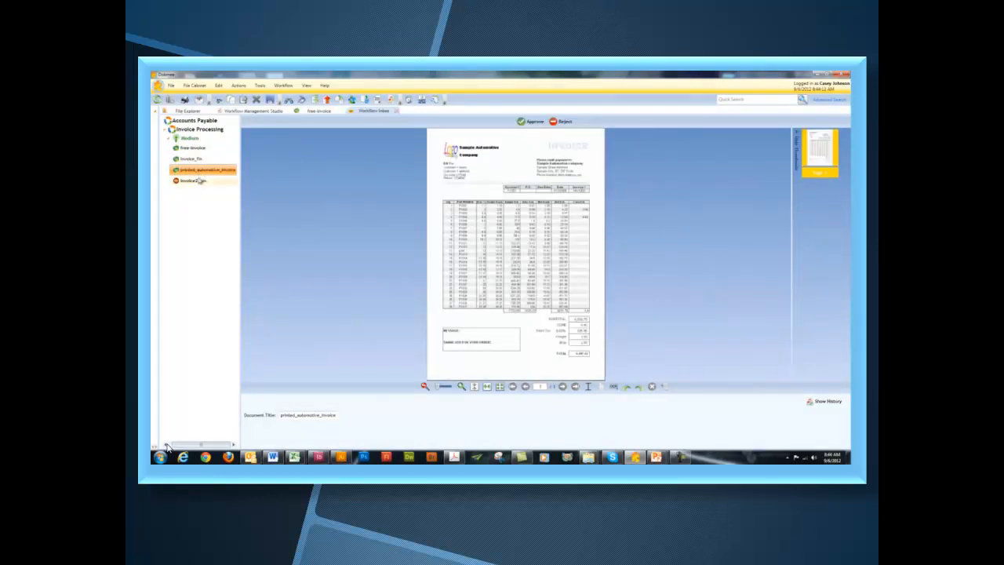
click(197, 181)
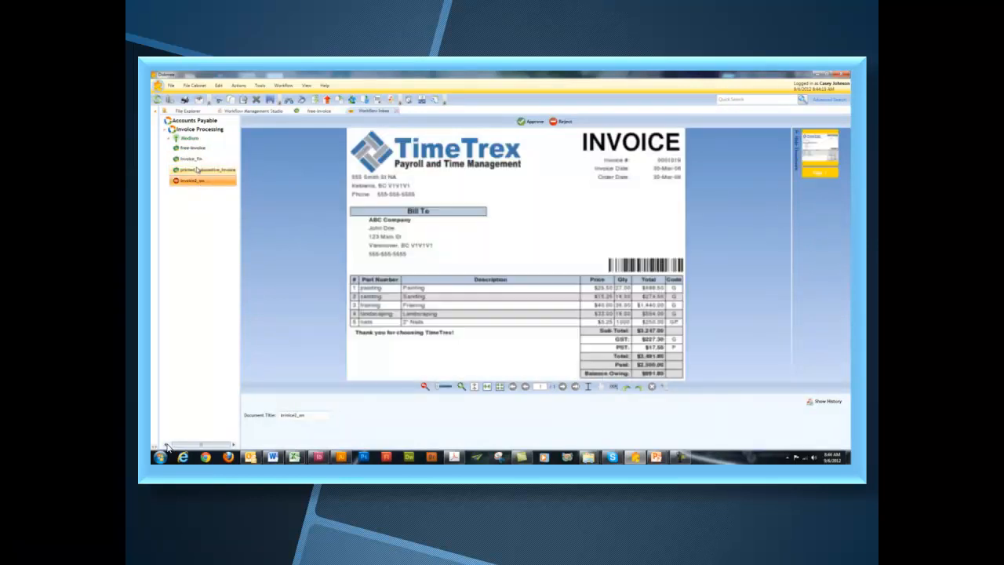
click(197, 160)
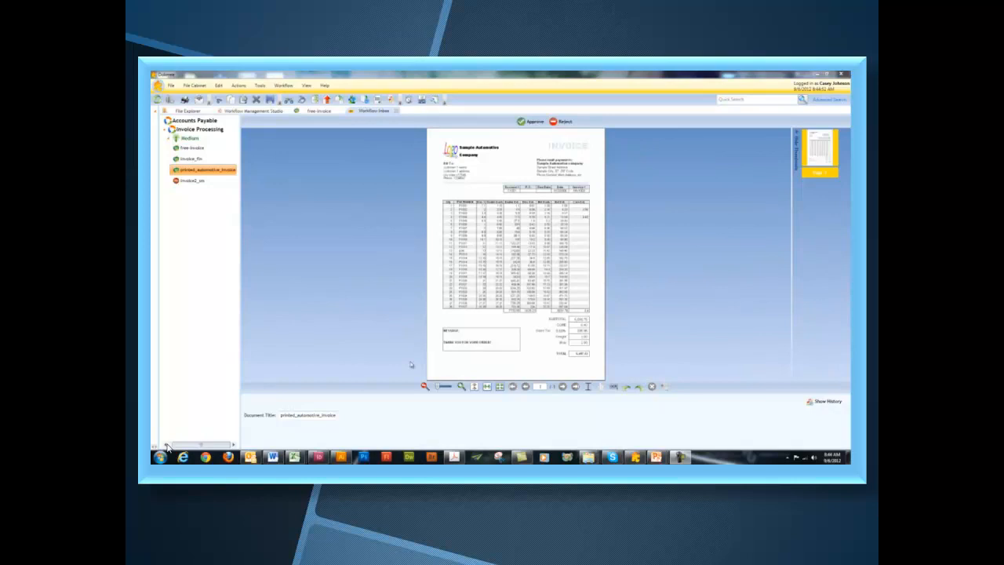
click(249, 457)
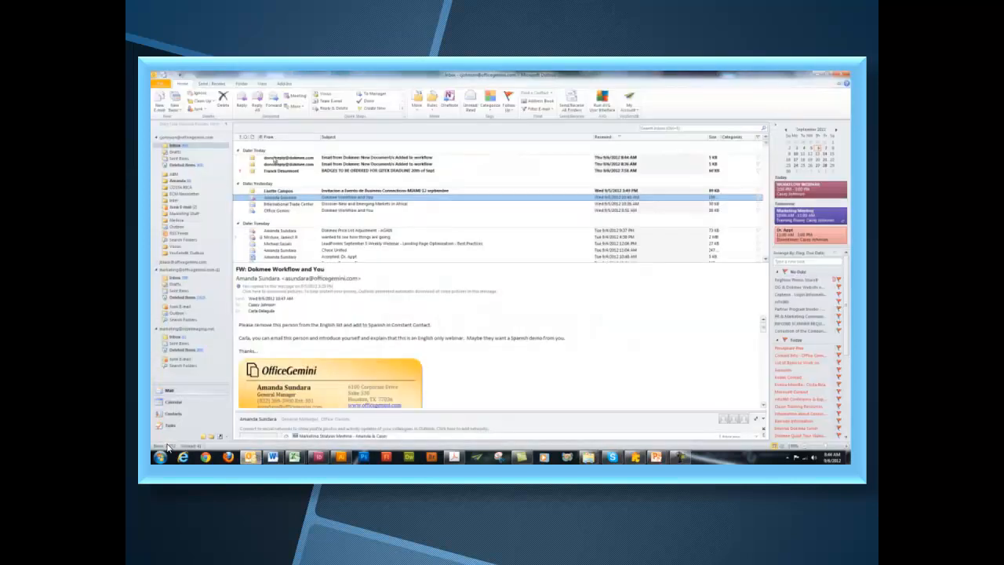
- Open the 'New Document/s Added to workflow' email about free-invoice, then close it
click(278, 160)
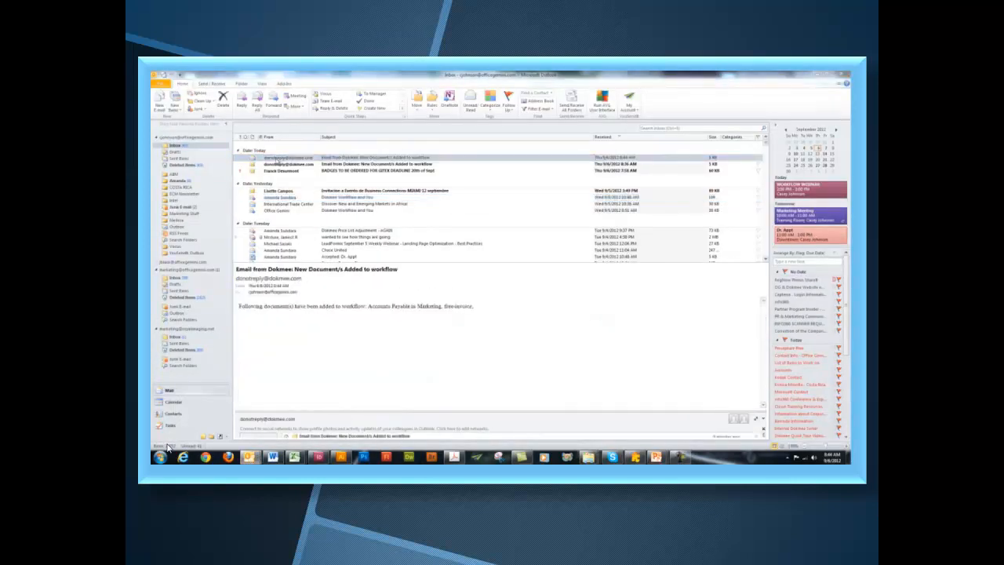
key(Return)
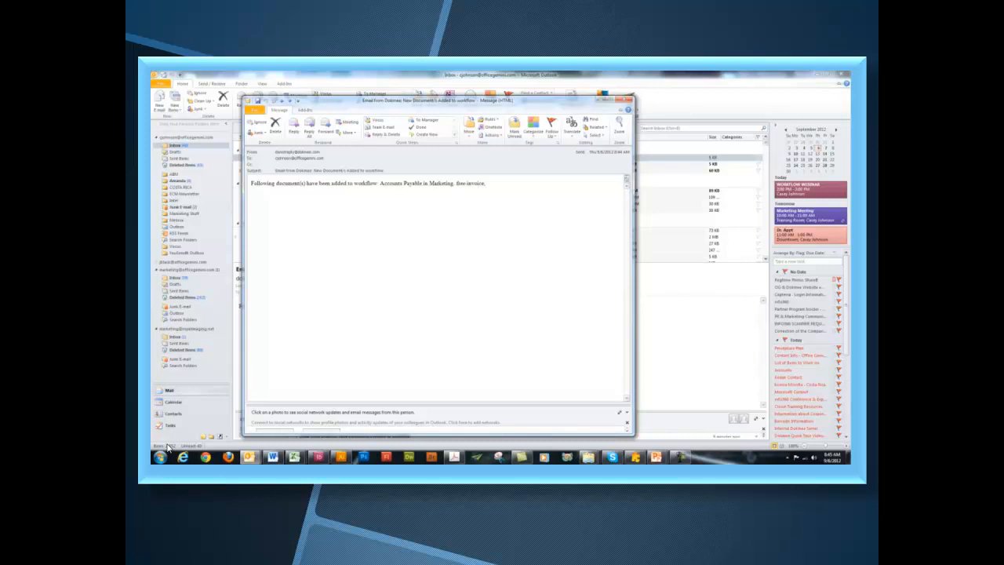
click(625, 101)
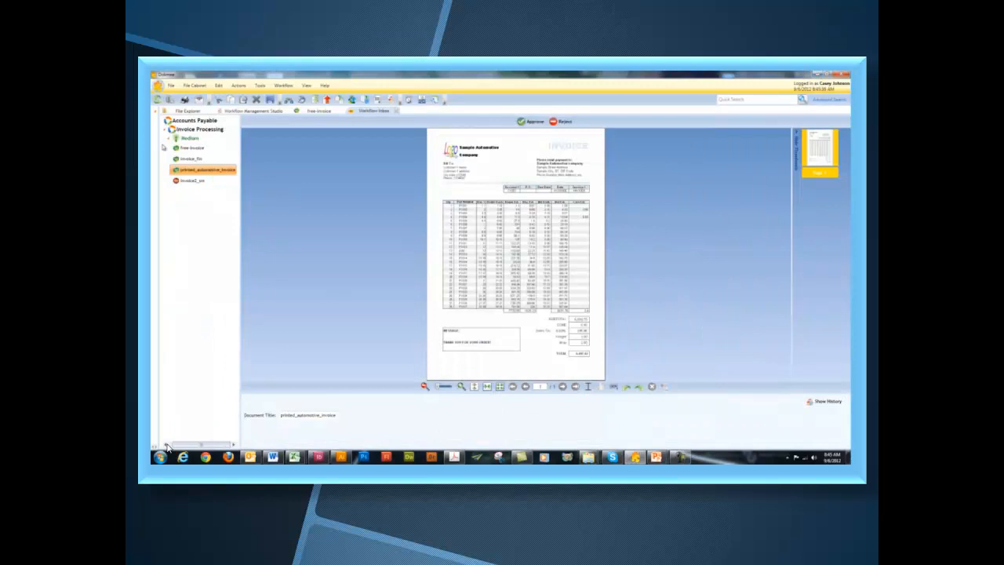
- Approve free-invoice, invoice_fin, printed_automotive_invoice and invoice2_sm, then close the emptied inbox tab
key(Up)
key(Up)
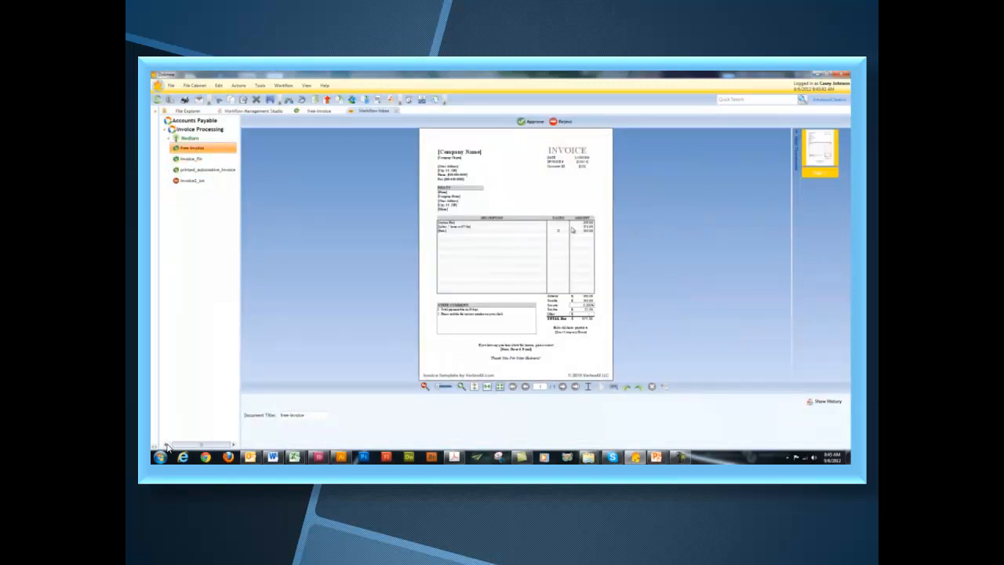
click(531, 124)
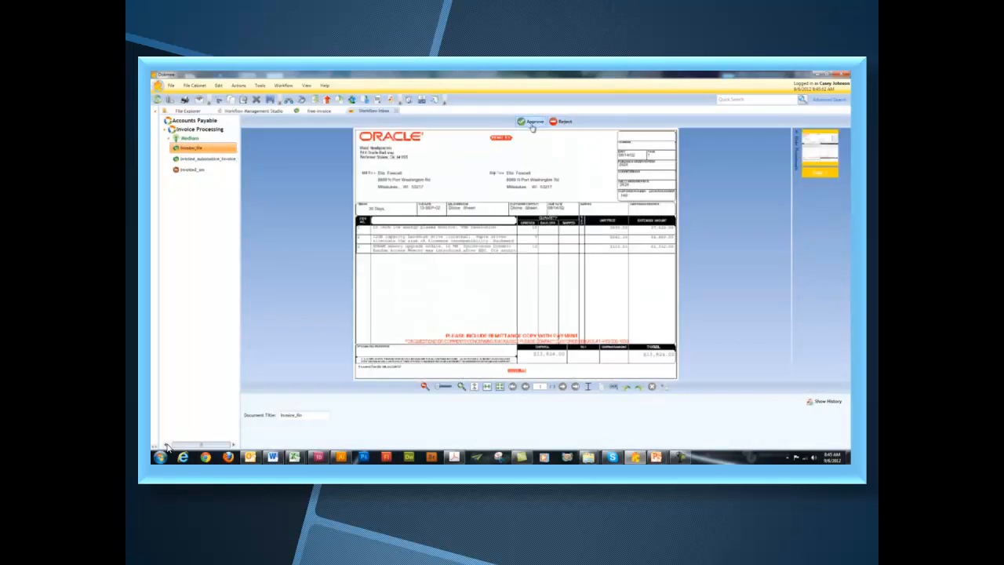
click(532, 124)
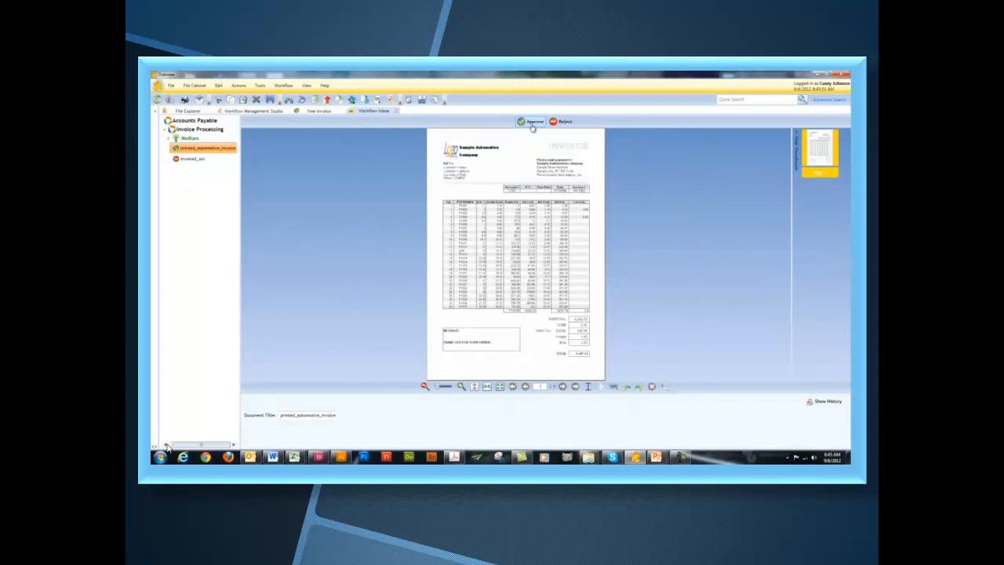
click(532, 124)
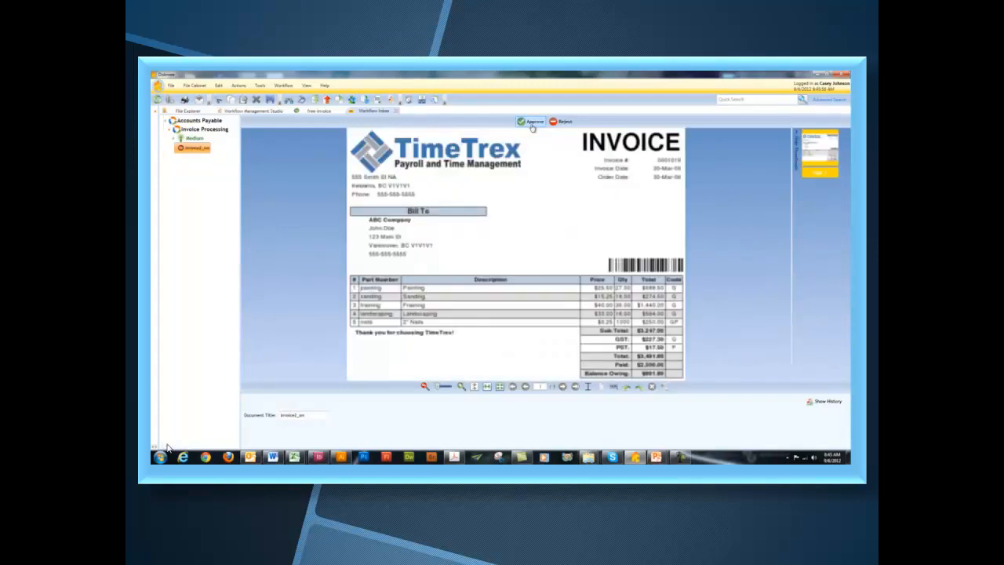
click(532, 124)
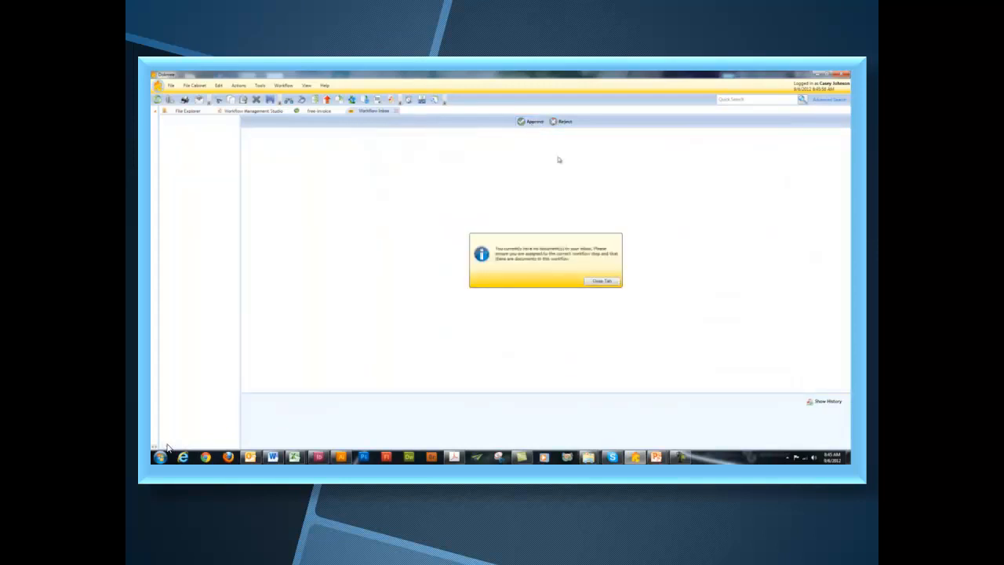
click(605, 283)
click(601, 281)
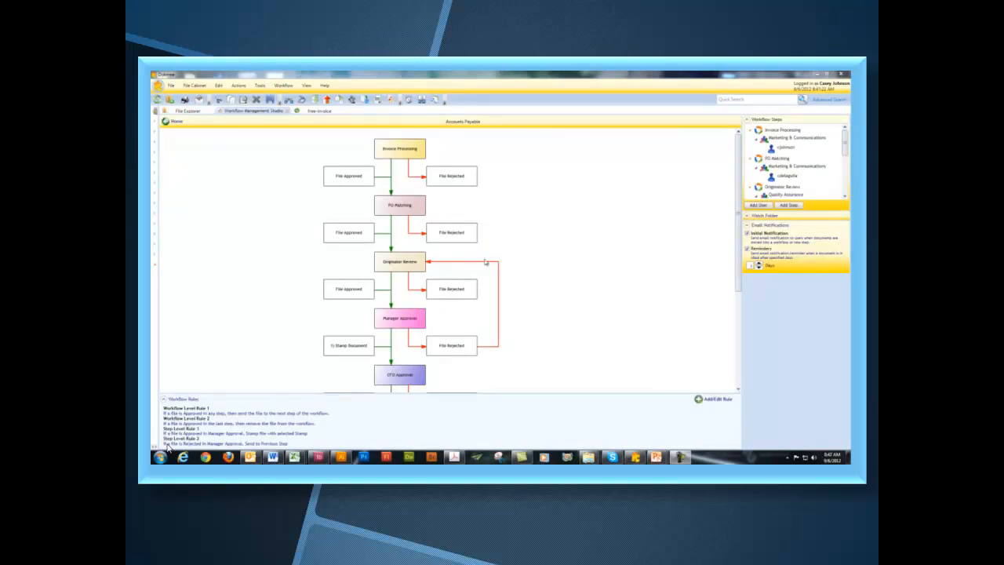
- Reopen the workflow inbox, reject the bad invoice and start the note 'Totals are not'
click(286, 86)
click(291, 94)
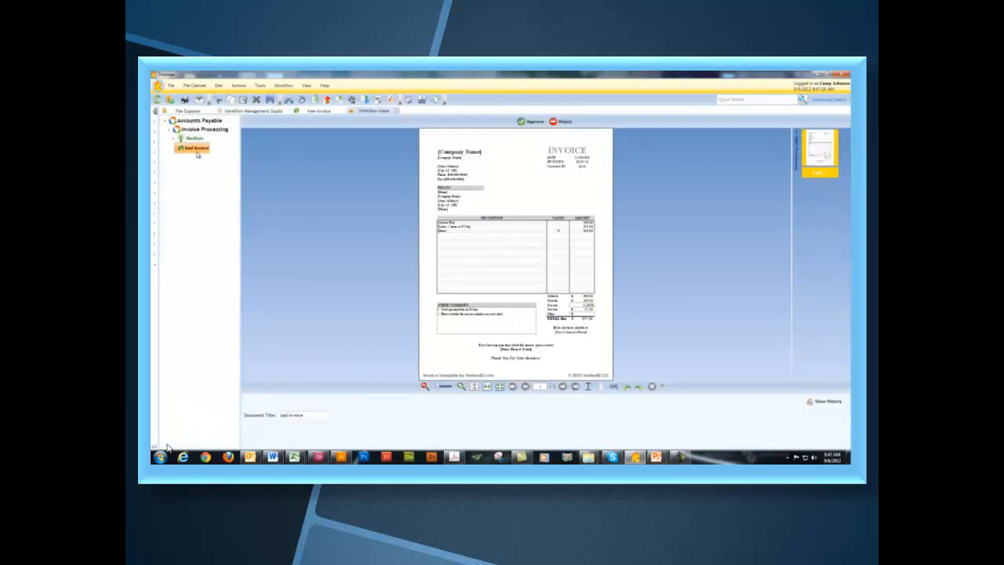
click(559, 122)
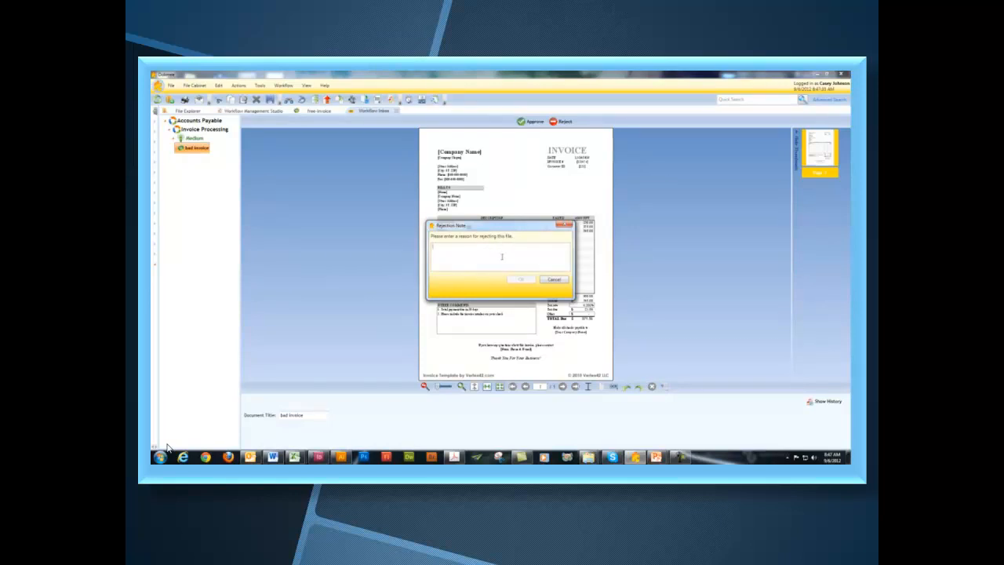
text(Totals are not correct)
- Confirm the rejection note and display the bad invoice's workflow history
click(524, 279)
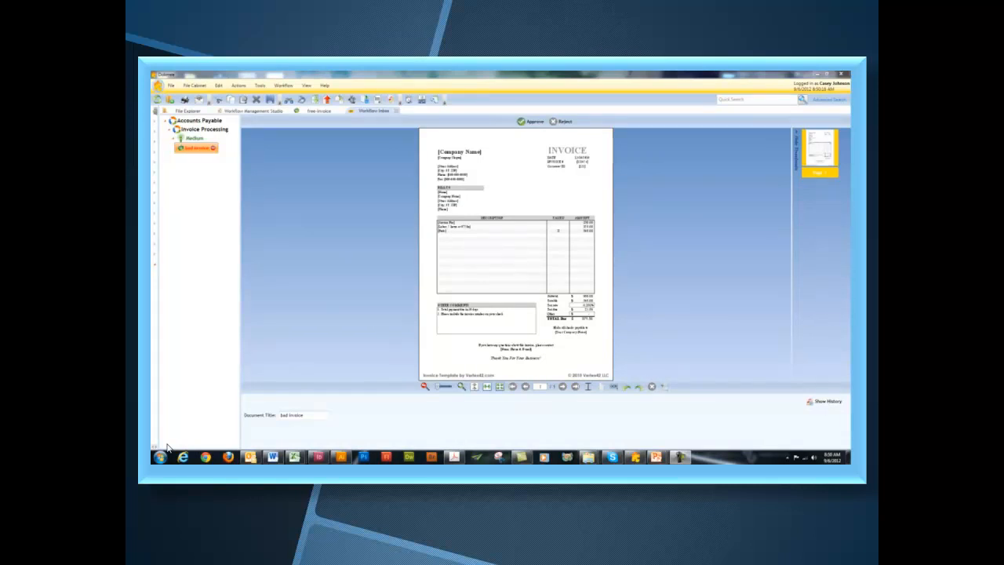
click(824, 402)
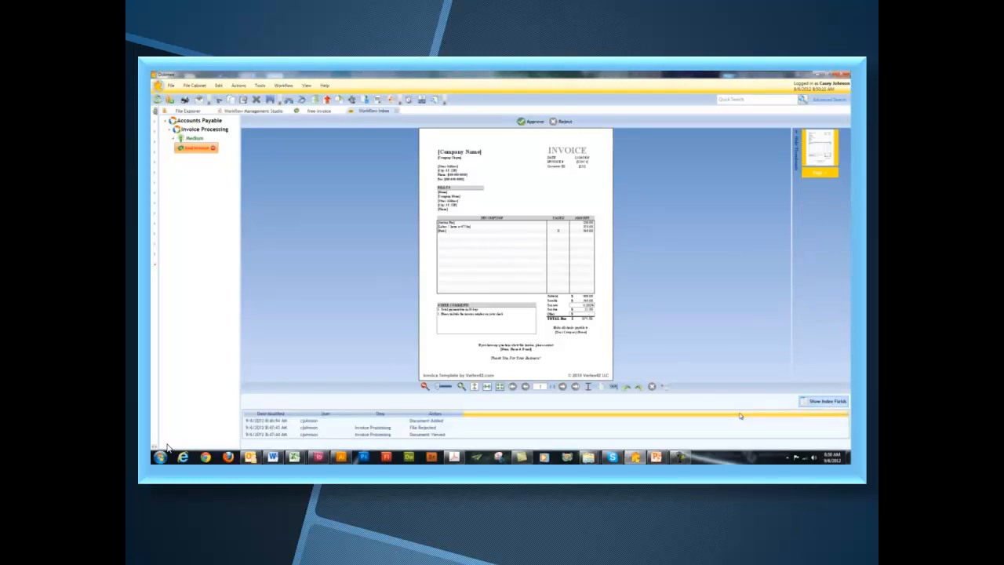